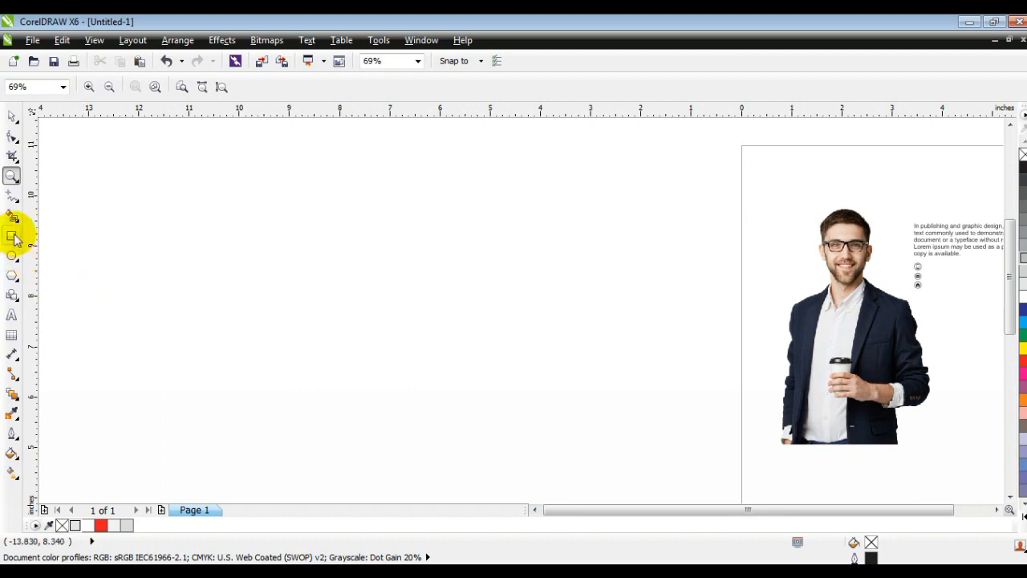
Draw a square about 5.4 inches wide in the empty area beside the page.
click(13, 237)
key(ctrl)
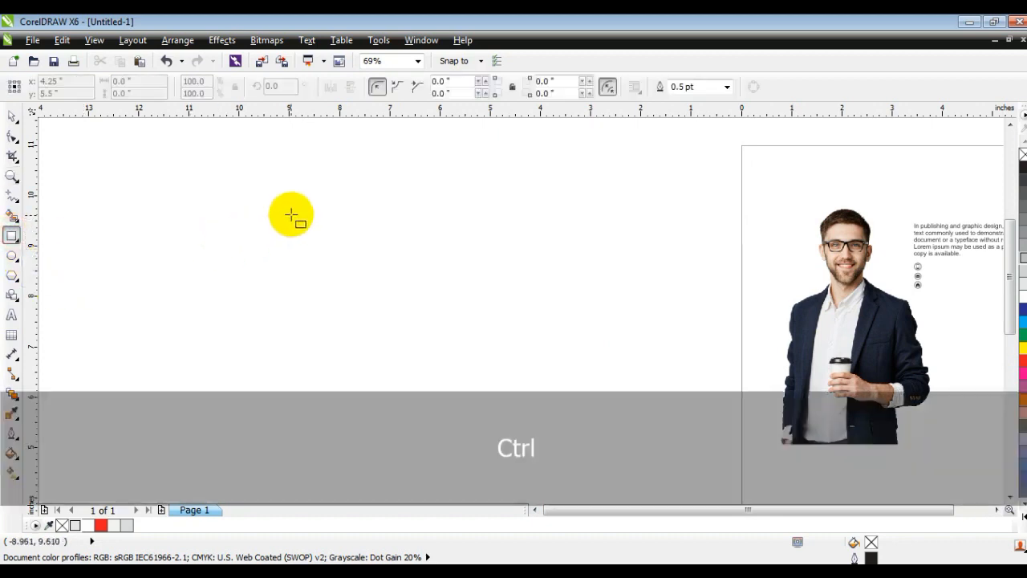
drag(292, 189, 414, 457)
click(8, 177)
drag(249, 165, 591, 481)
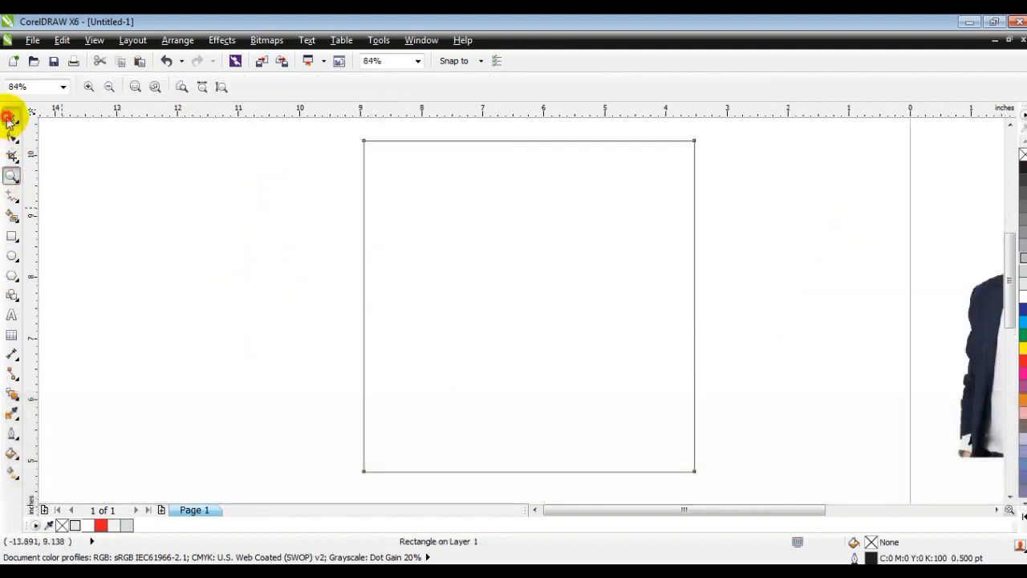
Nudge the square slightly and fill it with the 5% black light grey.
click(8, 119)
drag(507, 298, 503, 293)
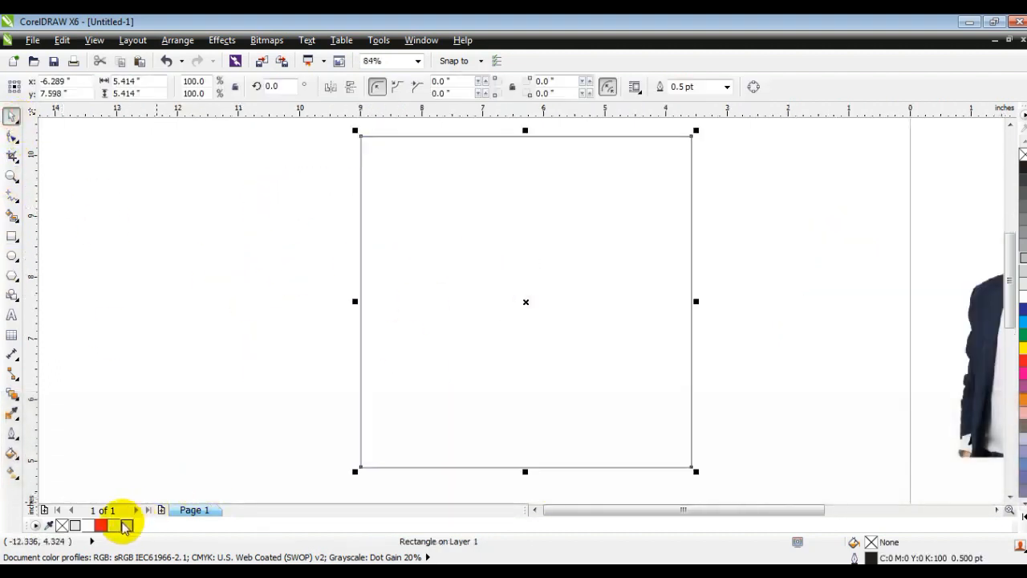
click(115, 526)
click(283, 268)
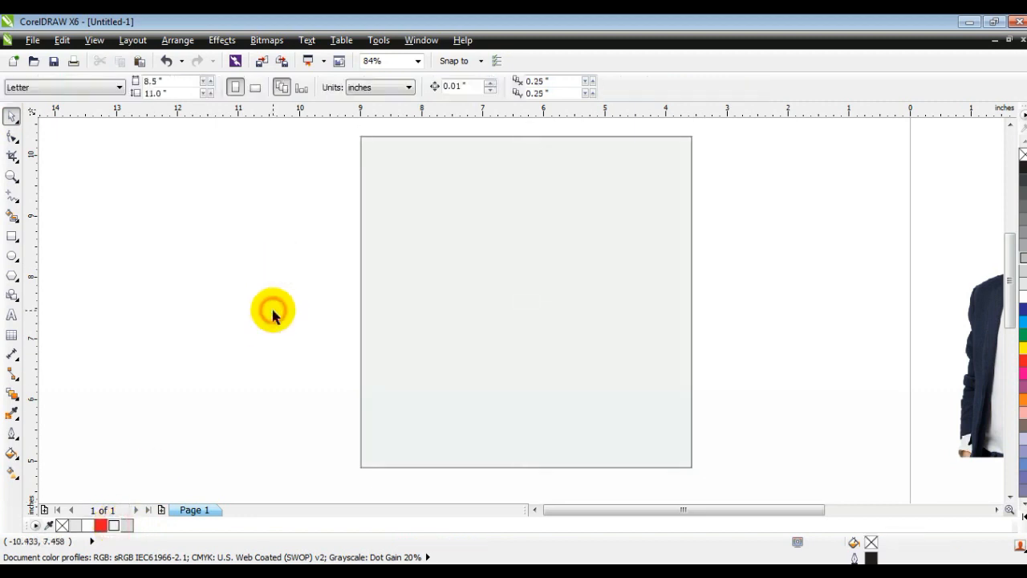
Draw a second square about 2.56 inches wide on the empty area beside the grey background square.
click(12, 236)
drag(88, 223, 184, 378)
click(12, 116)
drag(165, 241, 210, 257)
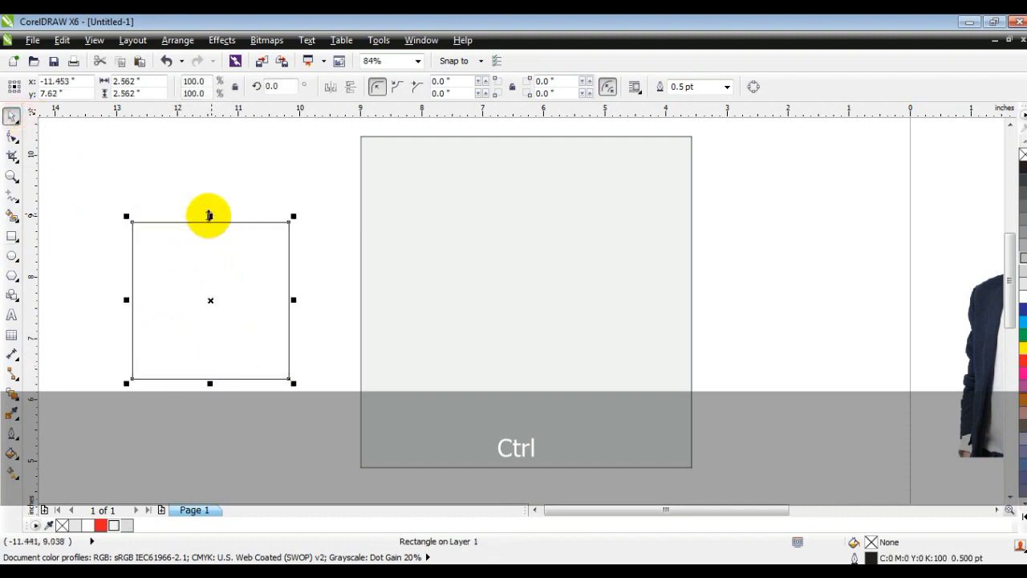
Add a one-step inside contour to the small square with an offset of about 0.435 inches.
click(12, 393)
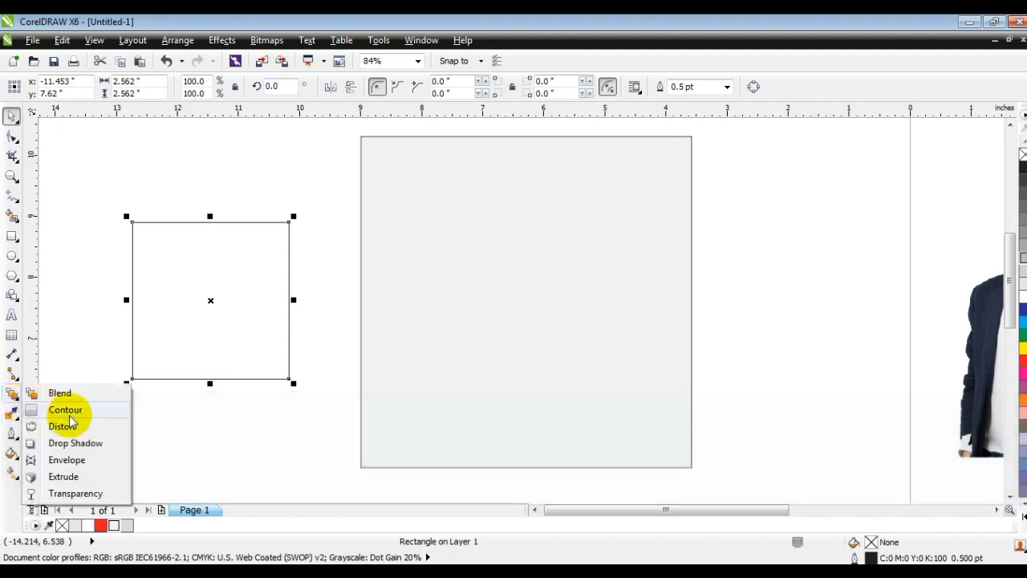
drag(136, 224, 150, 271)
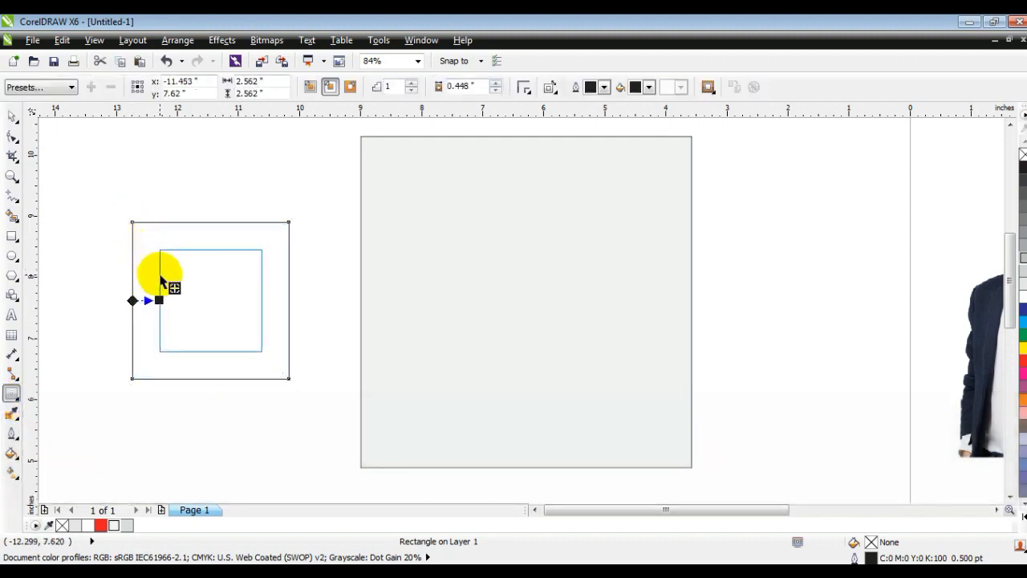
drag(159, 277, 160, 276)
click(12, 119)
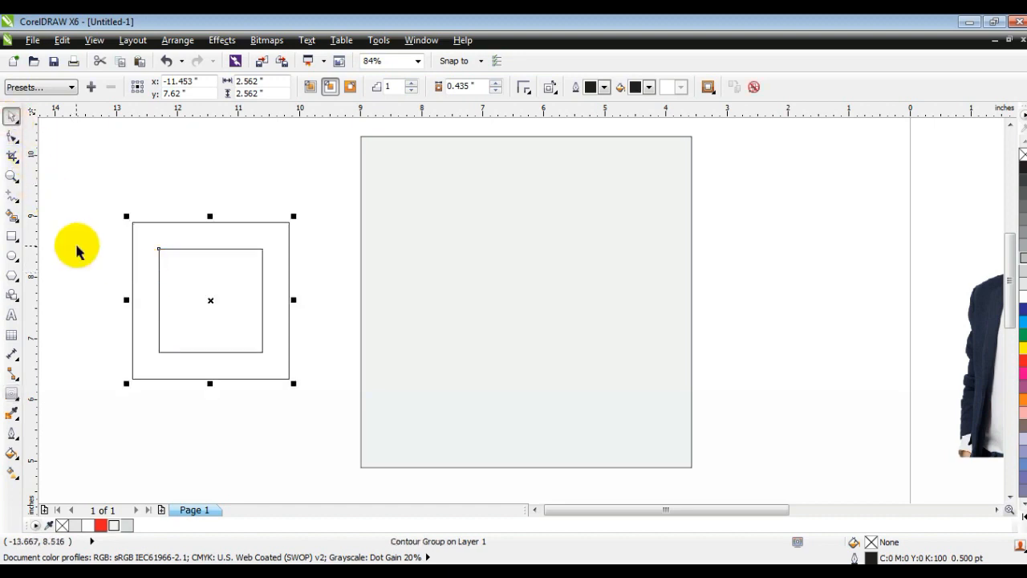
Break the contour group apart, combine both squares into one hollow frame and fill it with 15% black.
click(173, 40)
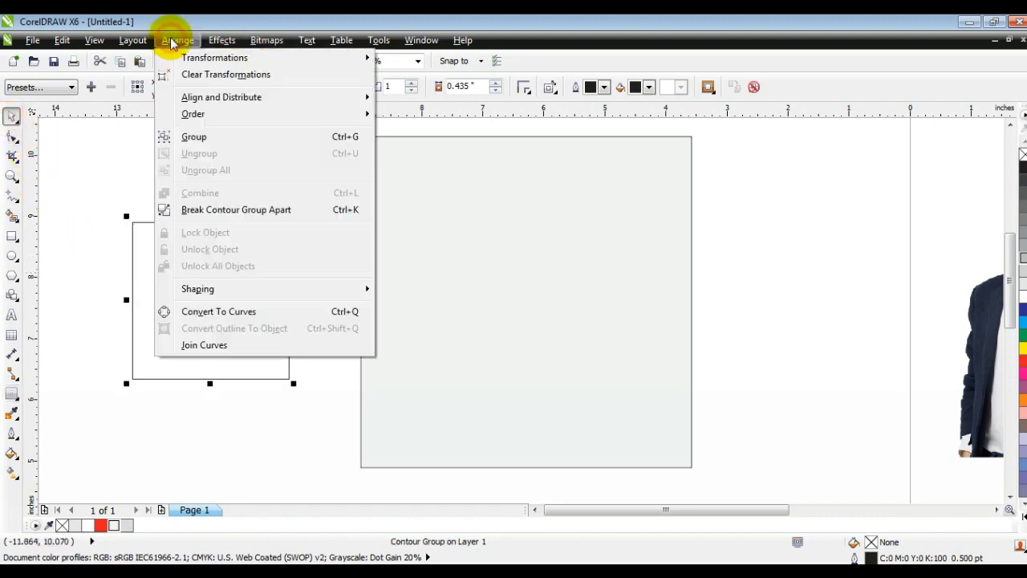
click(214, 212)
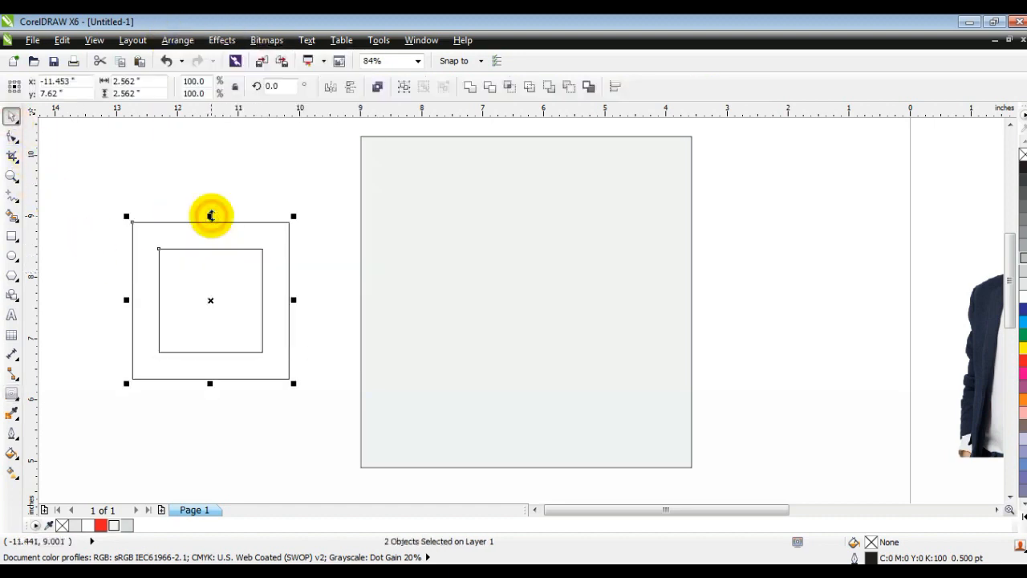
click(378, 86)
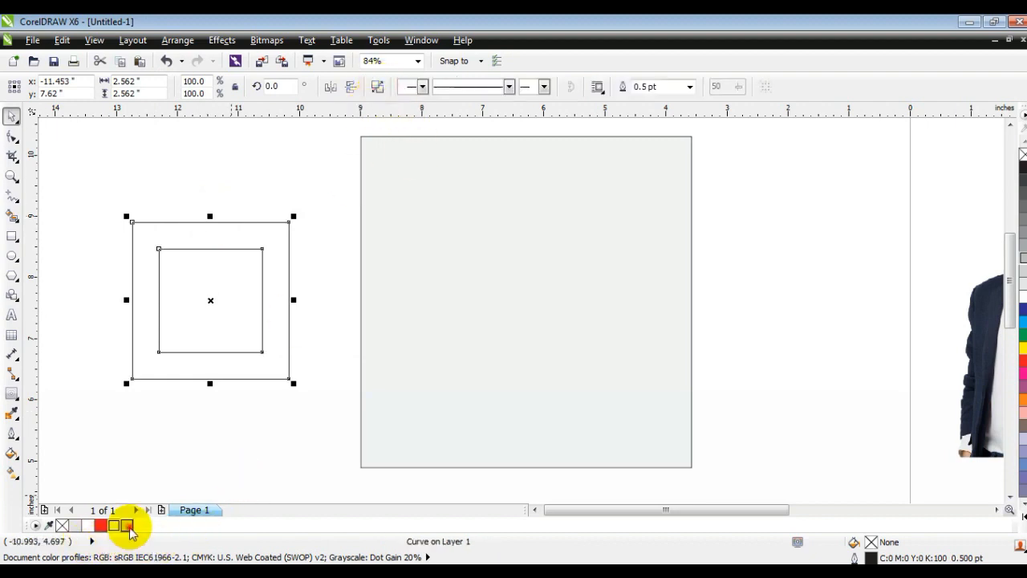
click(129, 528)
Rotate the frame to 315 degrees, enlarge it to about 3.93 inches and arrange three copies over the background square's edges.
drag(269, 287, 446, 238)
click(451, 239)
drag(470, 169, 470, 257)
click(318, 266)
drag(397, 199, 372, 177)
drag(474, 344, 484, 358)
drag(434, 238, 426, 244)
mouse_move(402, 288)
mouse_down()
mouse_move(623, 247)
mouse_move(674, 211)
mouse_move(693, 211)
mouse_move(754, 420)
mouse_move(754, 404)
mouse_up()
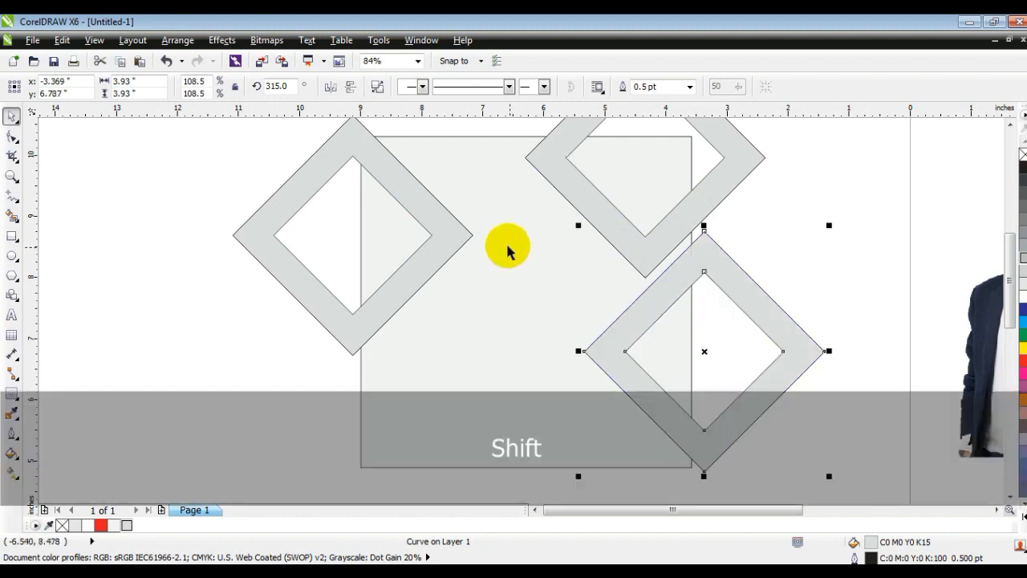
Remove the outline from all three diamond frames and PowerClip them inside the grey background square.
shift+click(456, 232)
shift+click(617, 233)
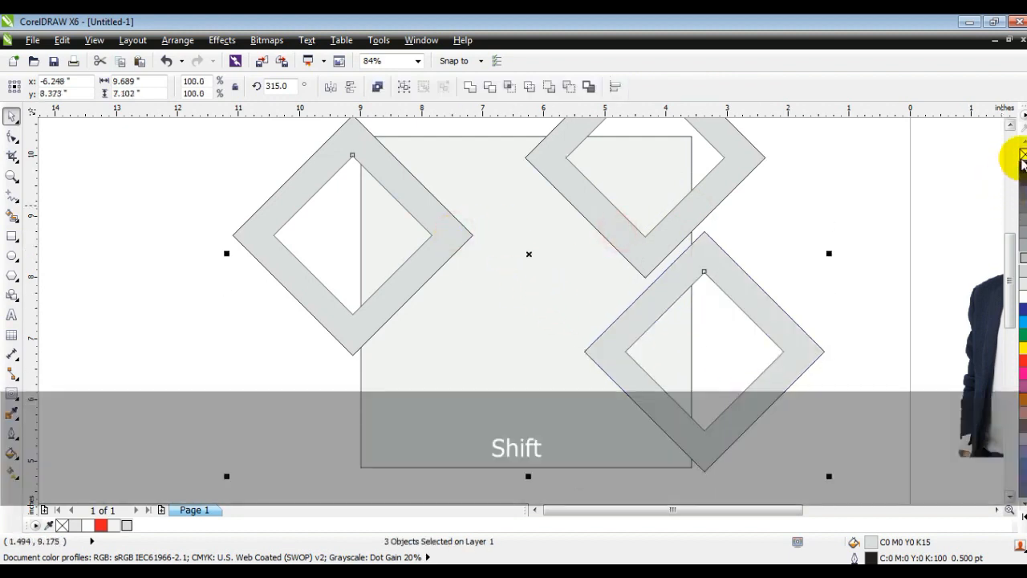
right_click(645, 243)
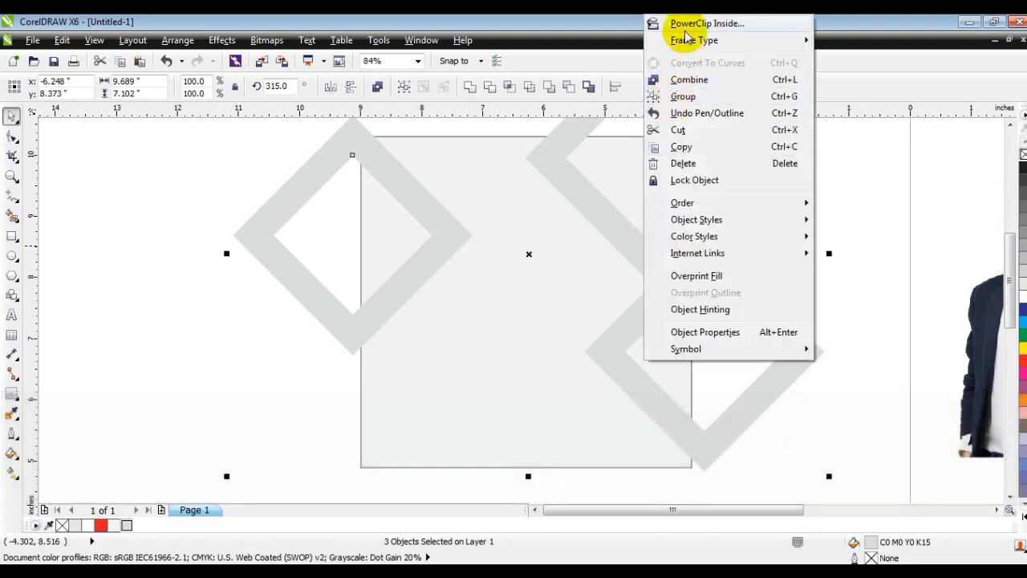
click(685, 29)
click(433, 158)
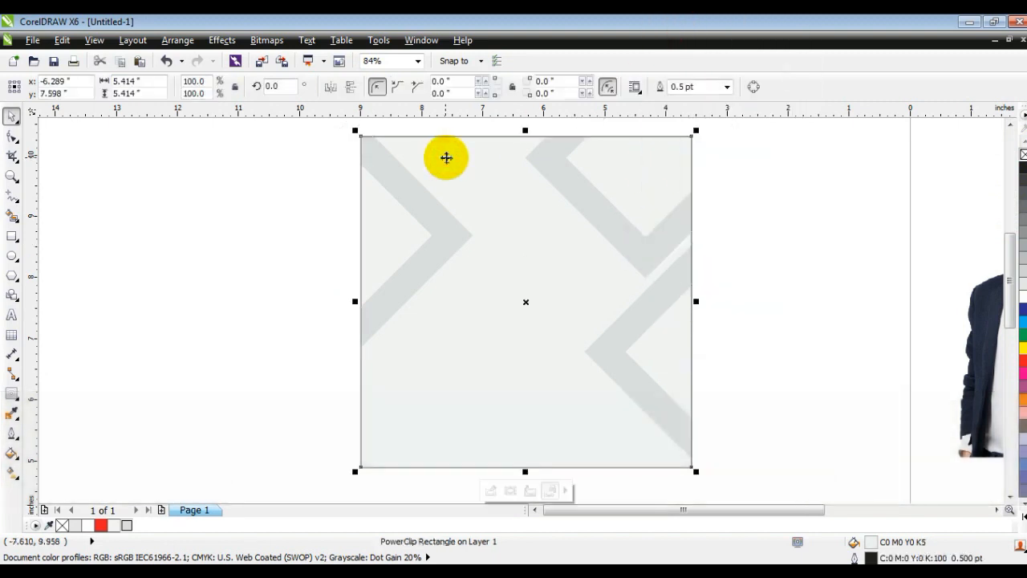
click(776, 213)
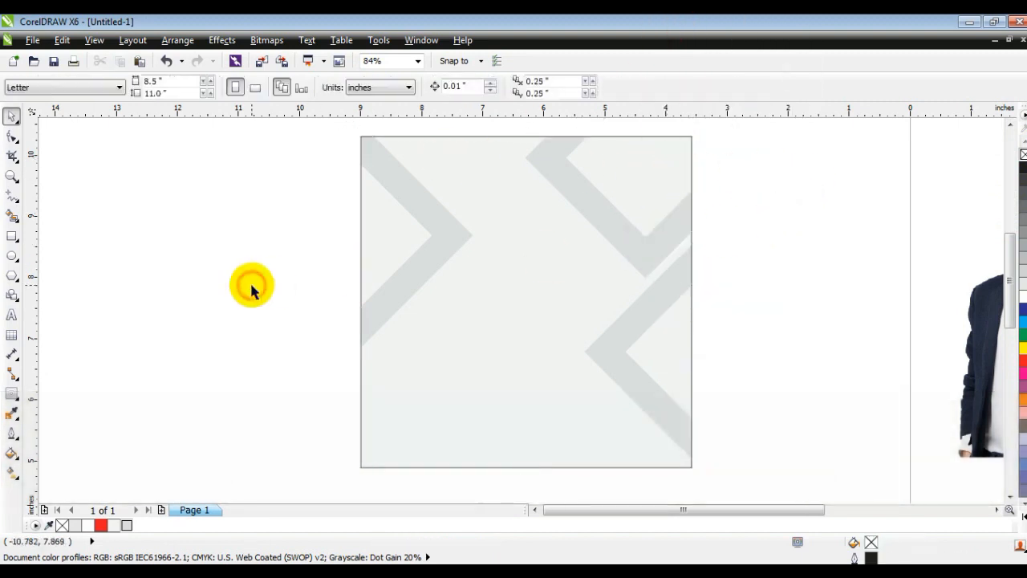
Draw a square near the middle of the background and scale it down to about 2.08 inches.
click(11, 237)
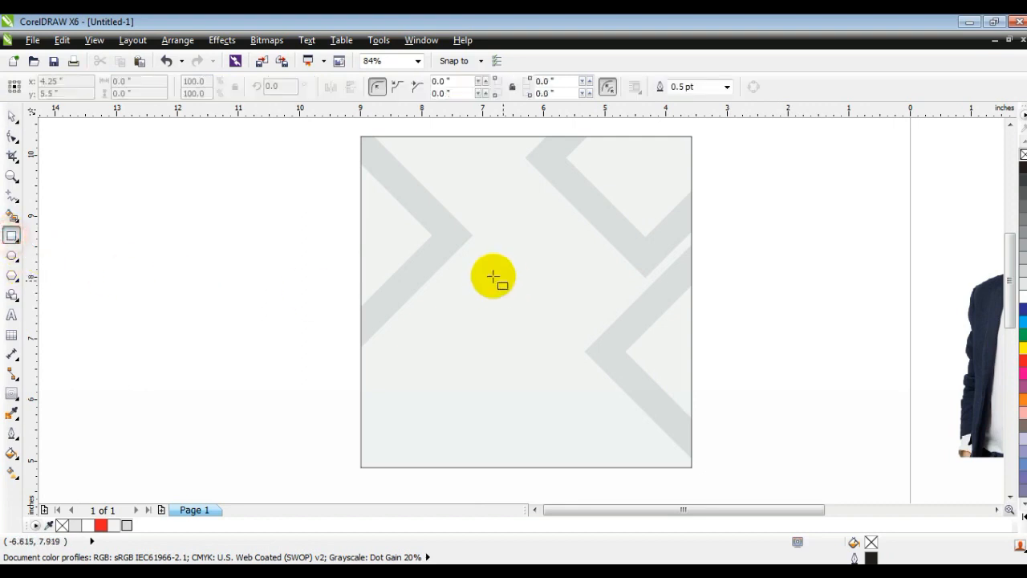
drag(448, 212, 522, 370)
click(11, 178)
drag(330, 183, 738, 394)
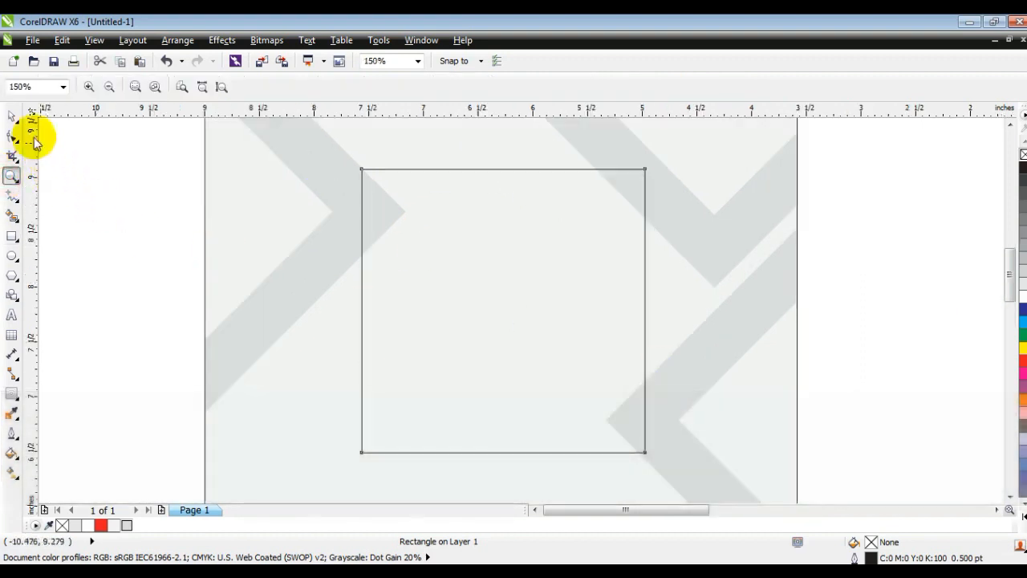
click(14, 115)
drag(650, 163, 628, 189)
key(shift+F2)
key(Escape)
Open the background's PowerClip contents for editing, then shrink and reposition the two diamond frames on its right side.
click(662, 258)
key(d)
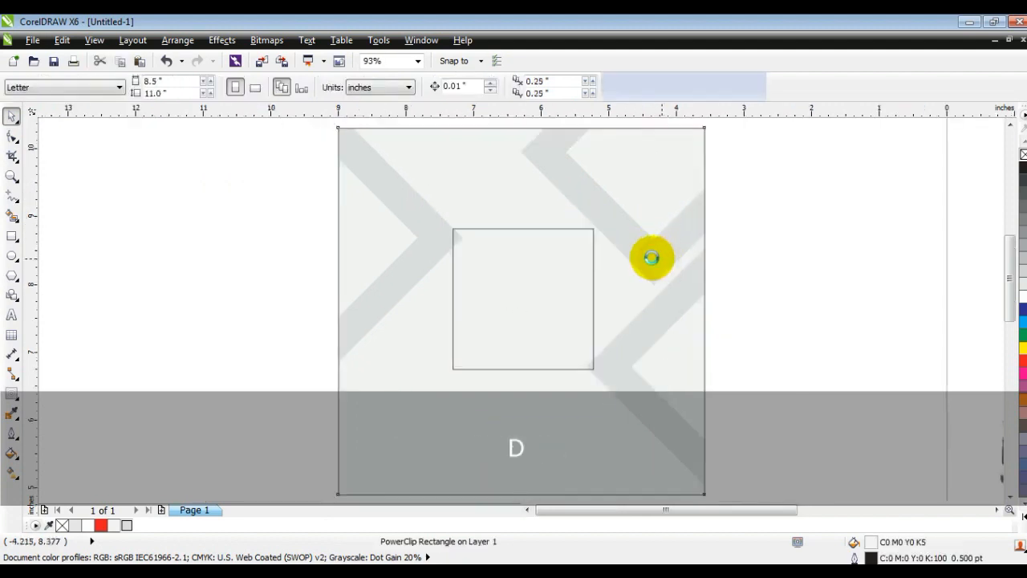
click(653, 257)
drag(788, 294, 763, 268)
drag(665, 232, 679, 235)
click(718, 270)
drag(856, 228, 692, 284)
Shrink and reposition the diamond frame on the background's left side and finish editing the PowerClip contents.
click(424, 256)
drag(465, 372, 432, 279)
drag(425, 238, 428, 222)
key(alt+c)
key(w)
key(f)
click(235, 244)
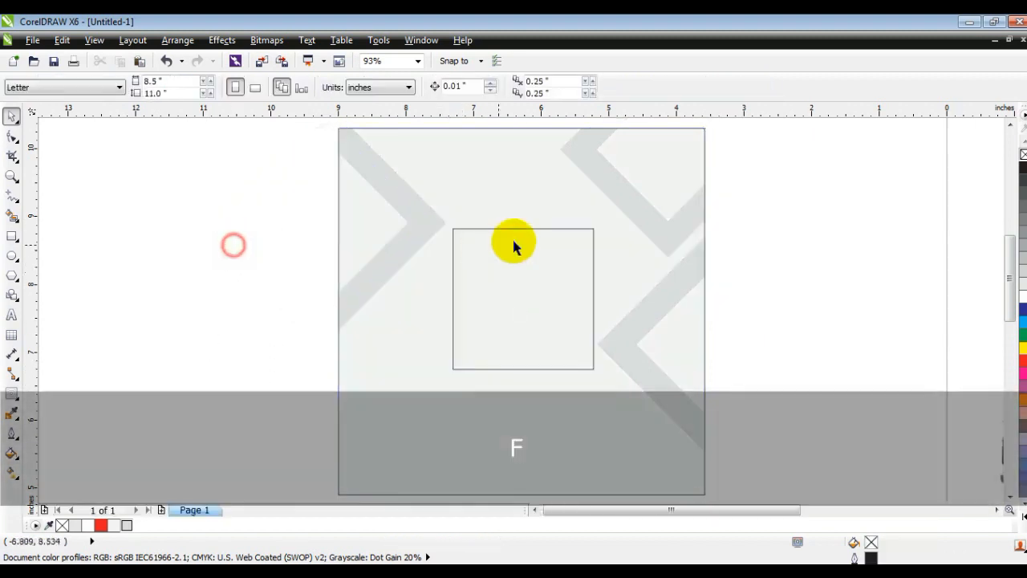
Add a one-step inside contour to the central square with an offset of about 0.058 inches.
click(522, 231)
shift+click(626, 286)
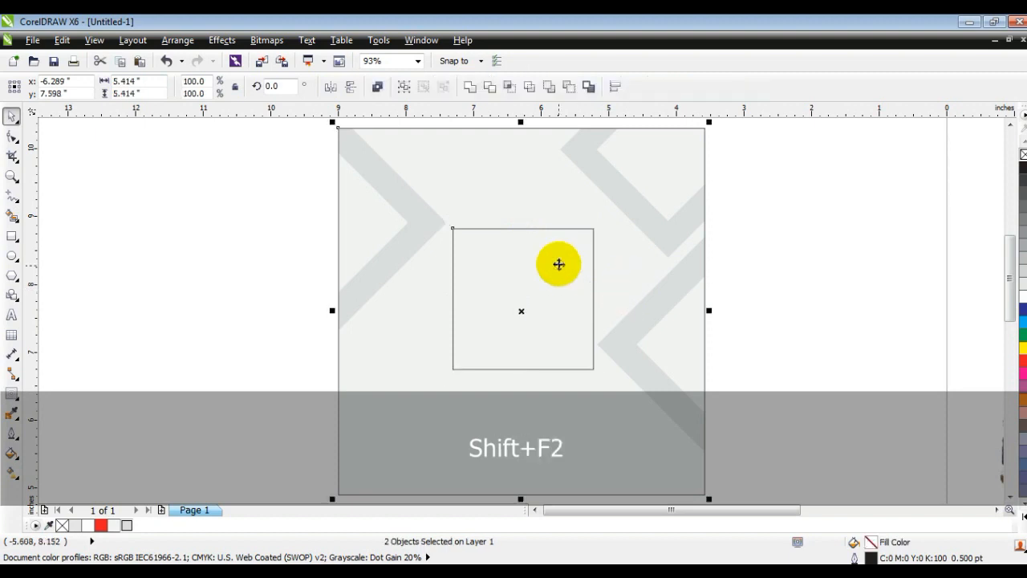
shift+click(558, 263)
click(11, 176)
drag(333, 211, 747, 401)
click(11, 393)
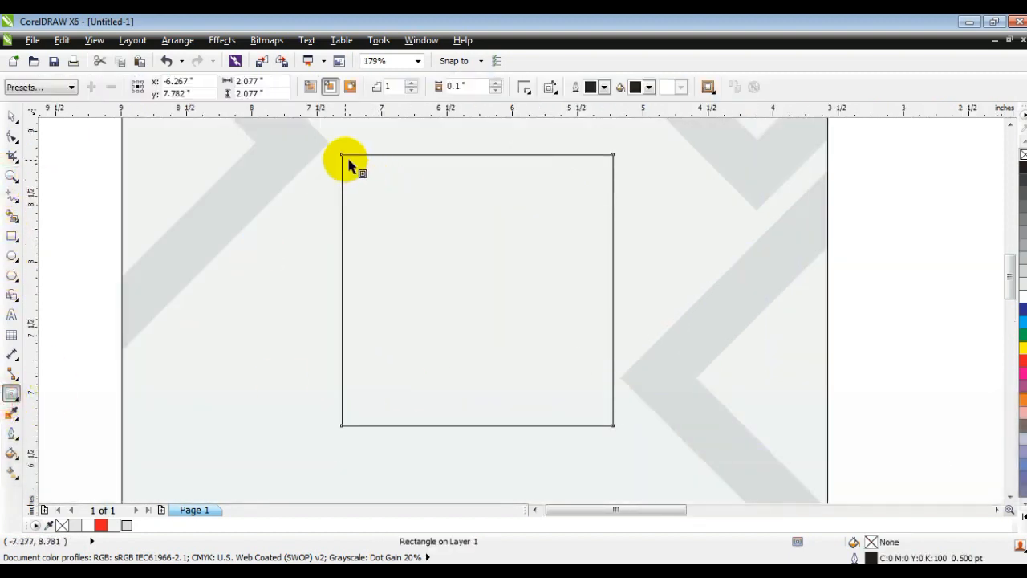
drag(340, 155, 351, 181)
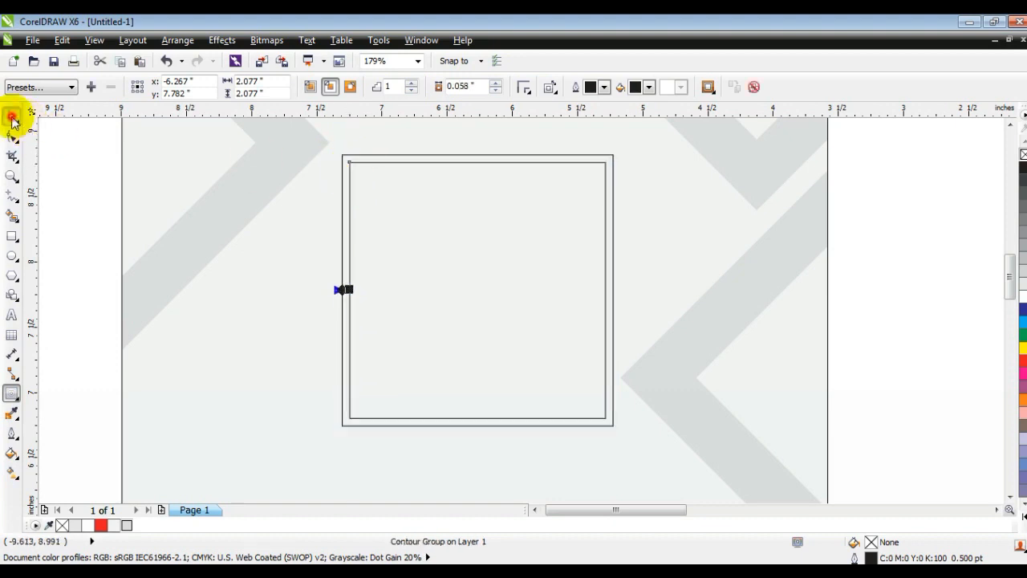
Break the central contour apart, combine it into a thin frame, fill it with black and remove its outline.
click(12, 119)
click(180, 40)
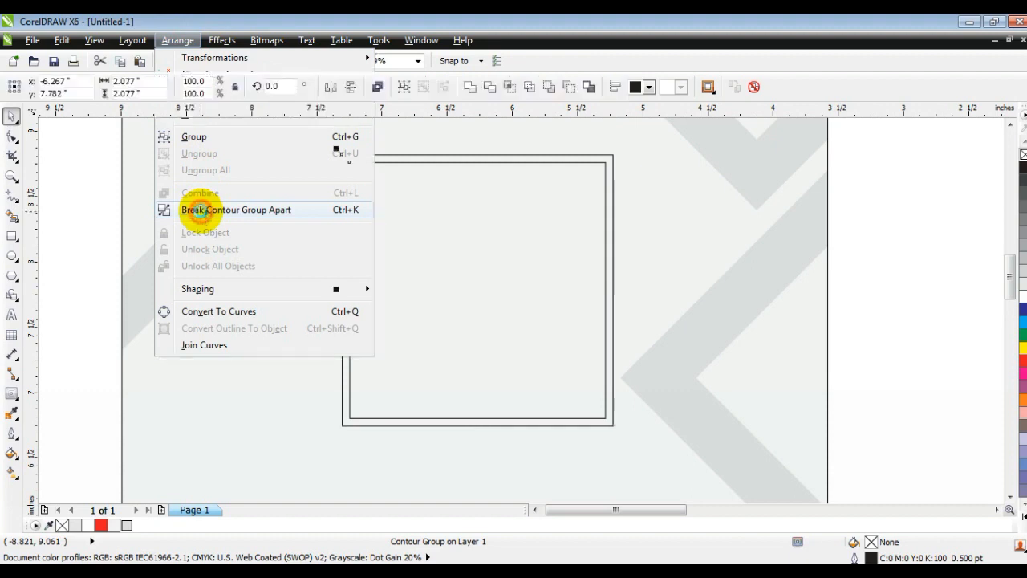
click(199, 209)
click(375, 85)
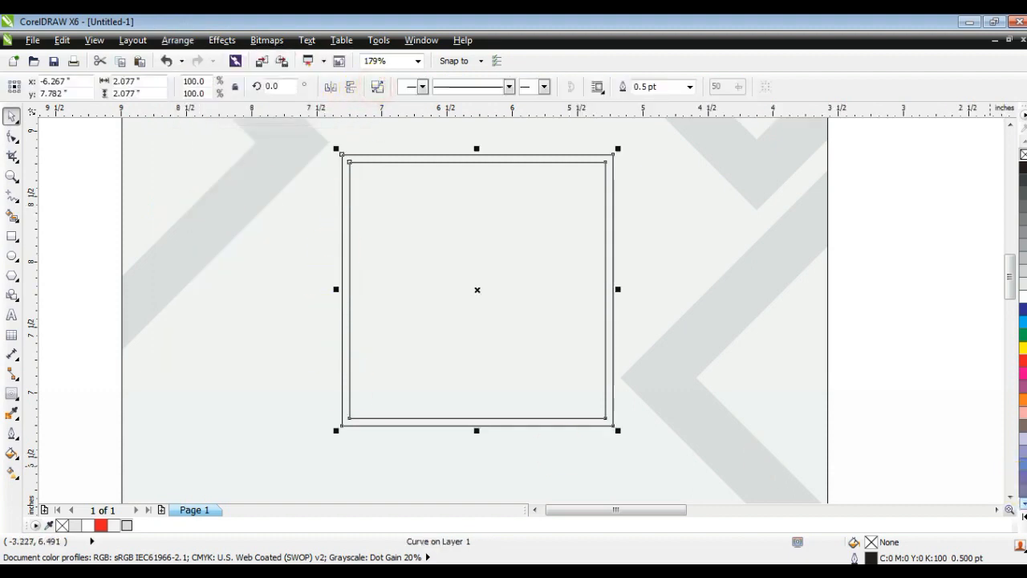
click(1017, 510)
click(1001, 157)
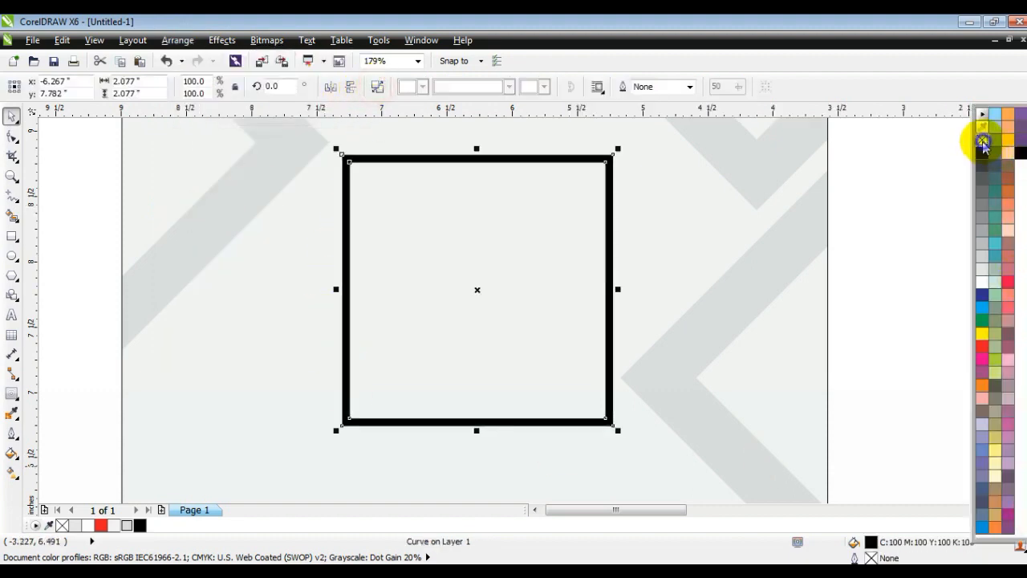
Align the black frame horizontally and vertically to the centre of the background square.
shift+click(706, 262)
key(c)
key(e)
key(F3)
key(Escape)
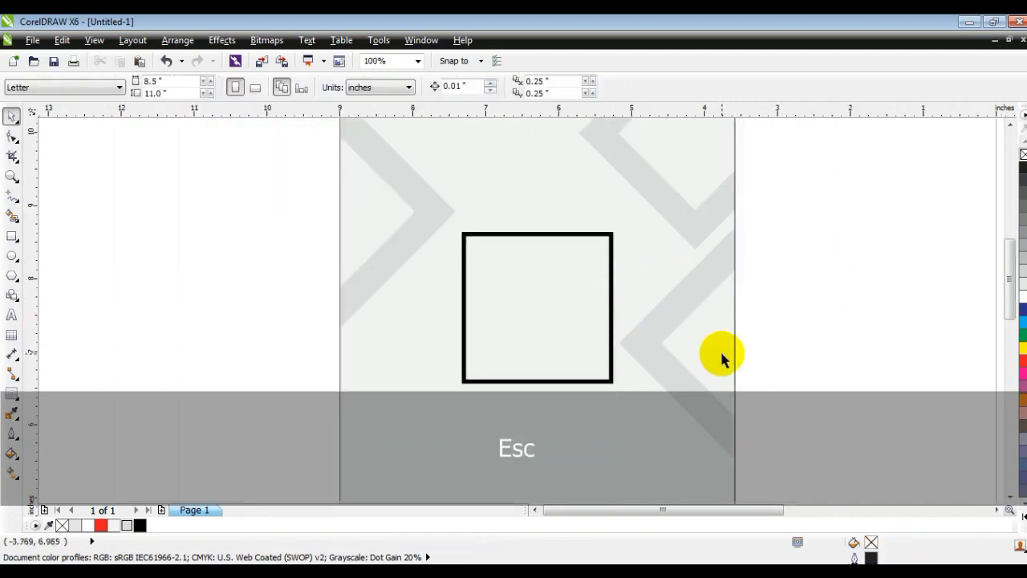
click(722, 352)
click(775, 321)
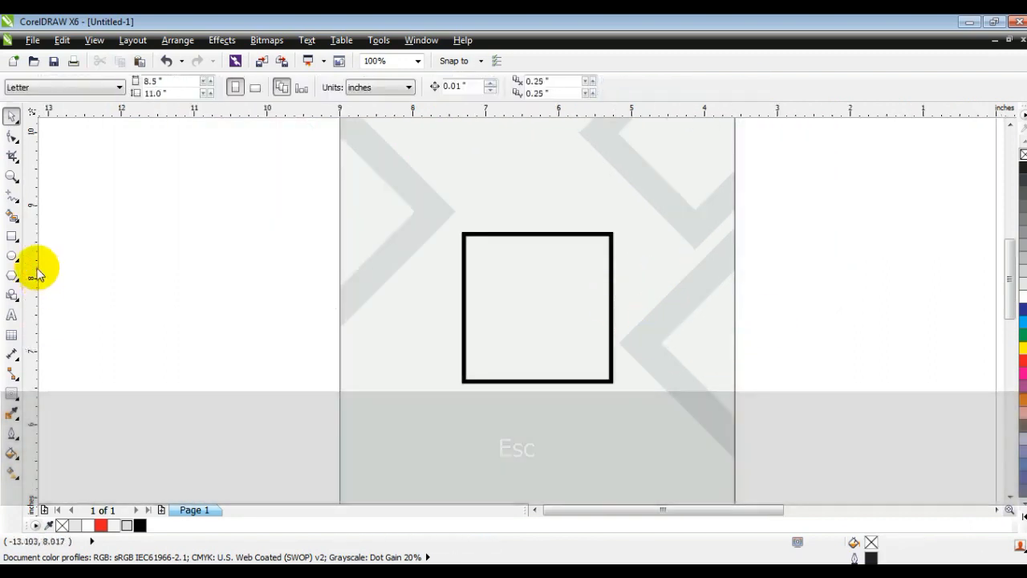
Draw another square beside the background and rotate it 45 degrees into a diamond about 3.42 inches wide.
click(12, 236)
drag(78, 203, 193, 379)
click(12, 120)
click(206, 298)
drag(259, 385, 258, 291)
click(244, 405)
click(214, 339)
Add a one-step inside contour of about 0.167 inches to the new diamond and break the contour group apart.
click(12, 398)
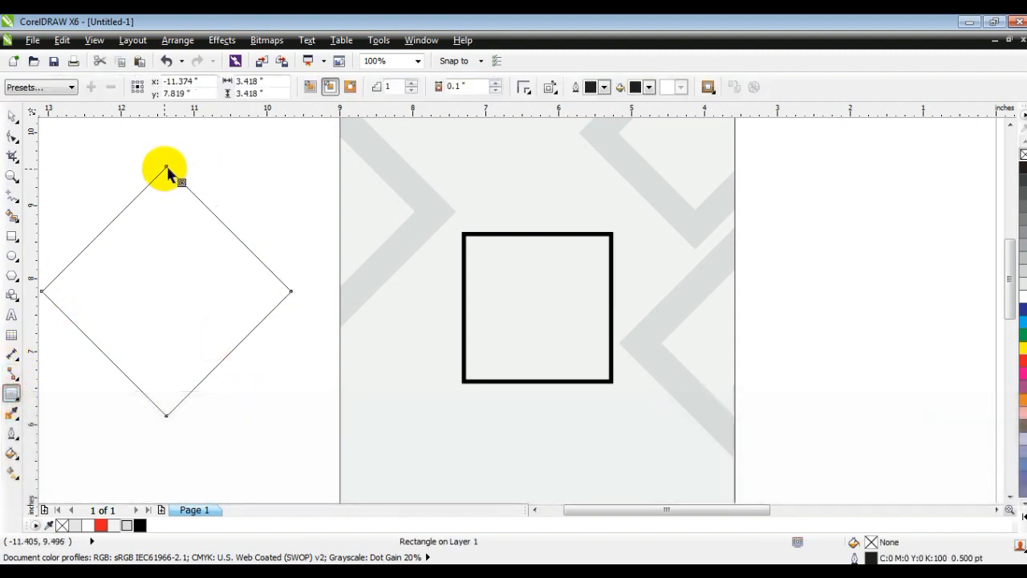
drag(167, 170, 166, 181)
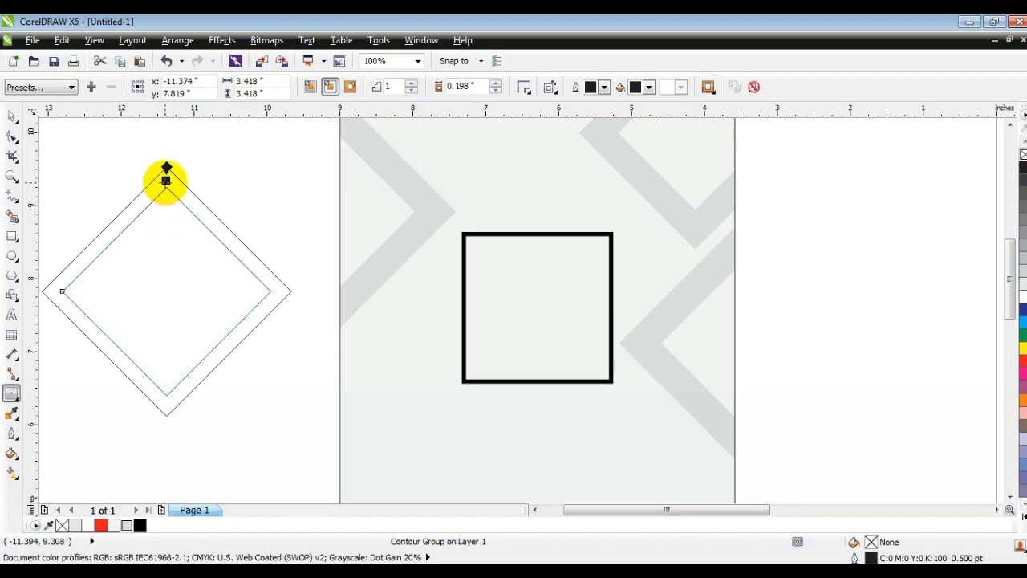
drag(166, 192, 166, 201)
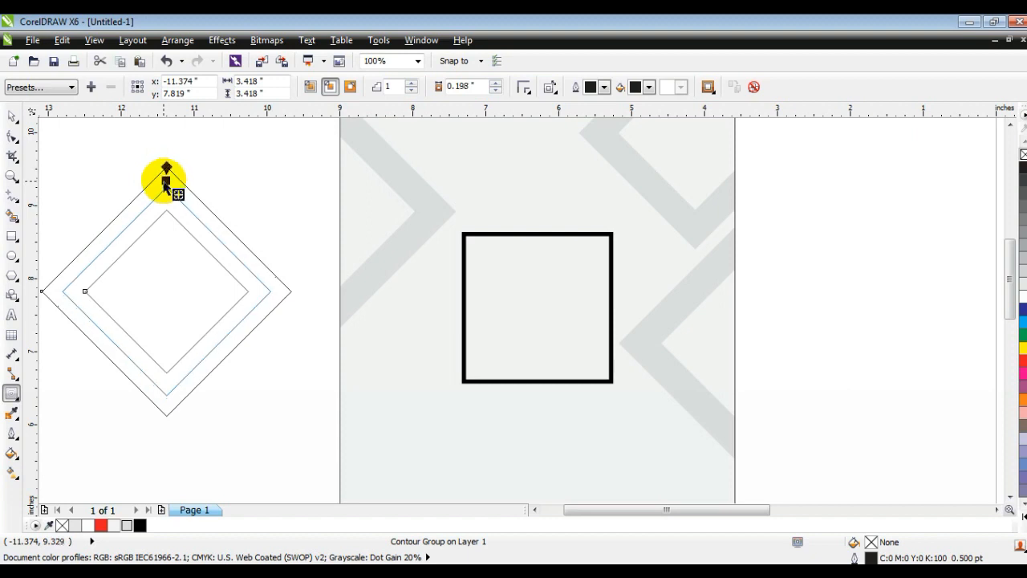
drag(166, 183, 99, 175)
click(11, 120)
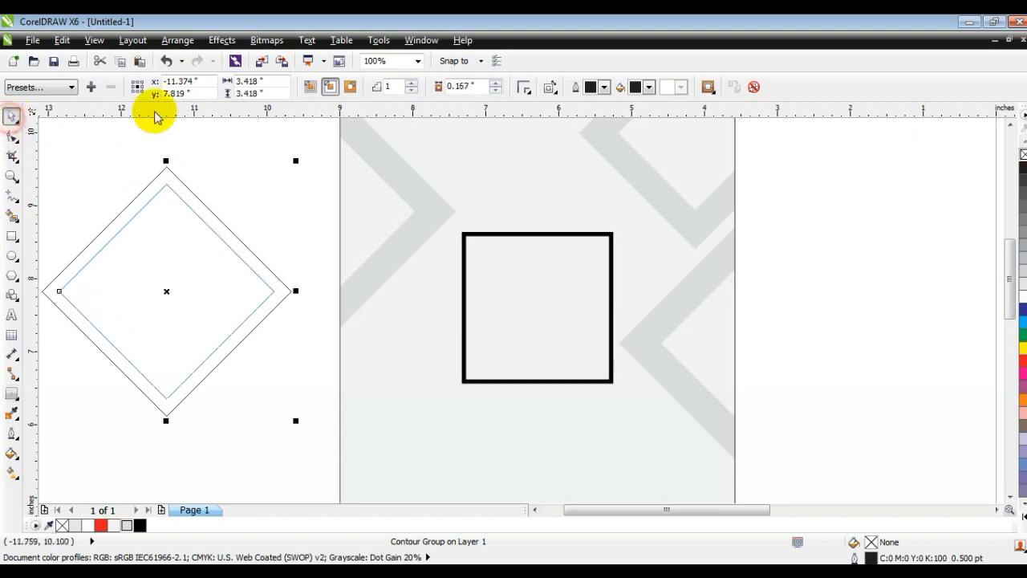
click(178, 40)
click(195, 210)
click(264, 160)
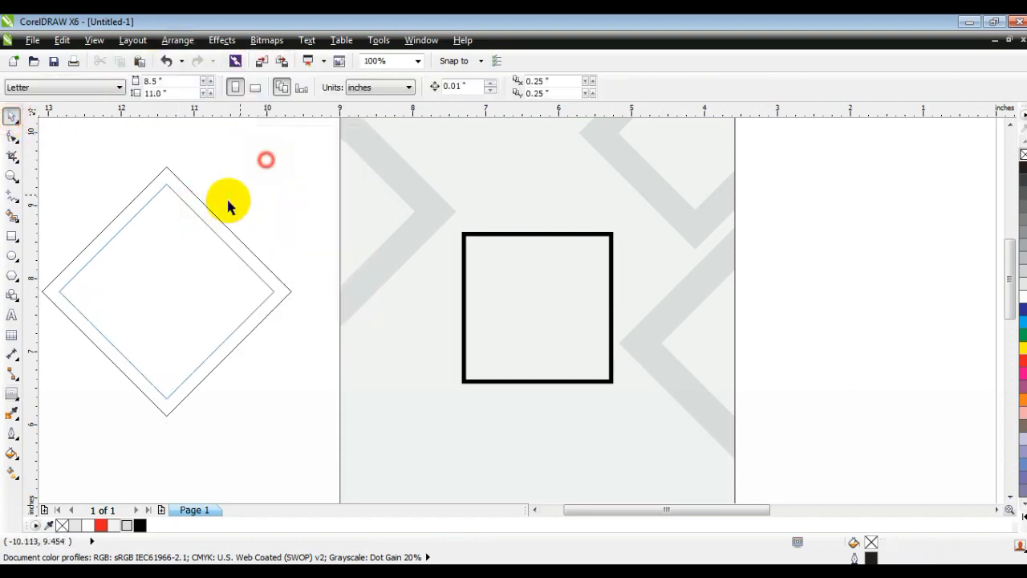
Place a copy of the inner diamond beside the original, and combine the original pair of diamonds into an orange-filled frame.
drag(197, 213, 407, 226)
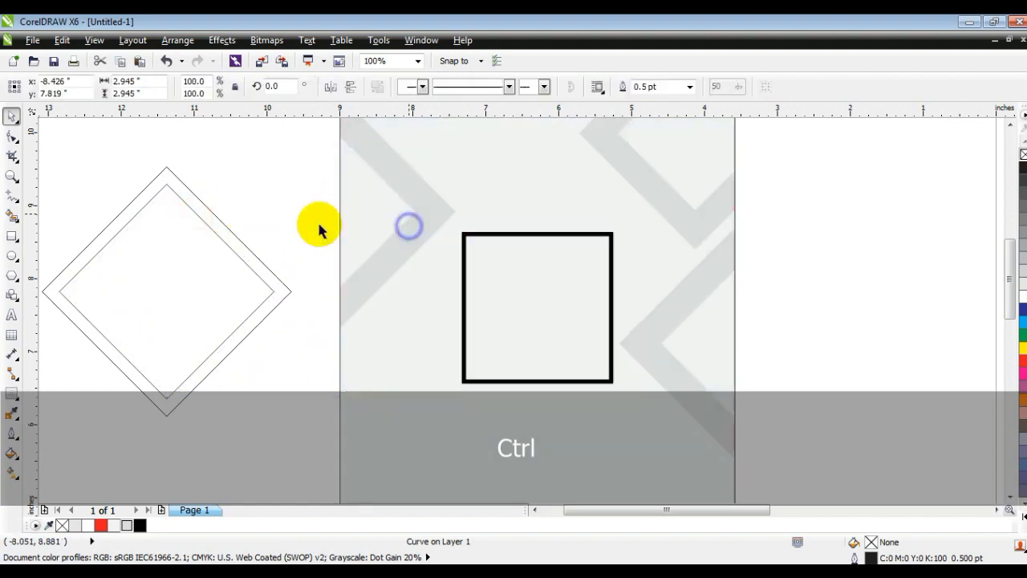
shift+click(204, 203)
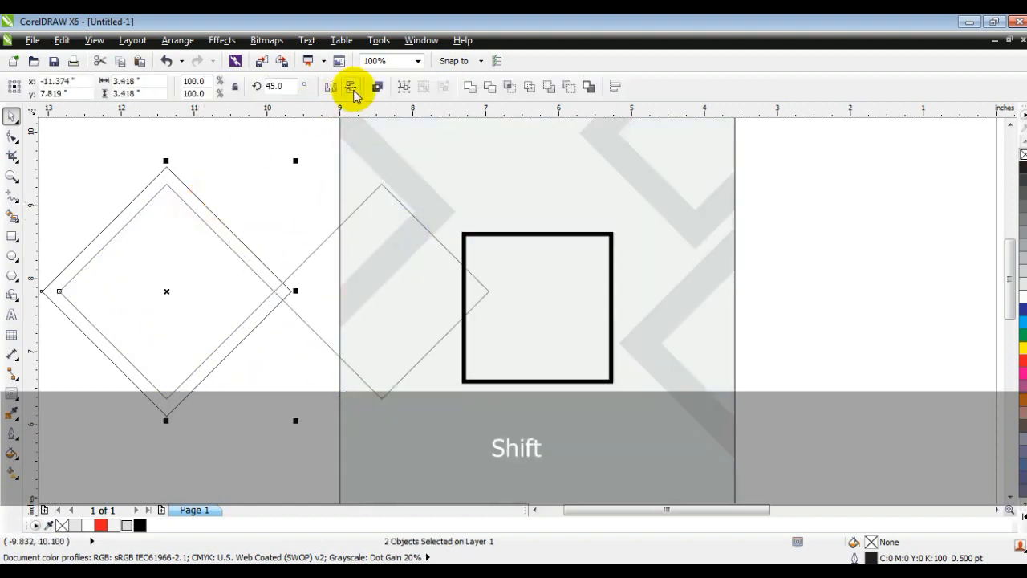
click(375, 90)
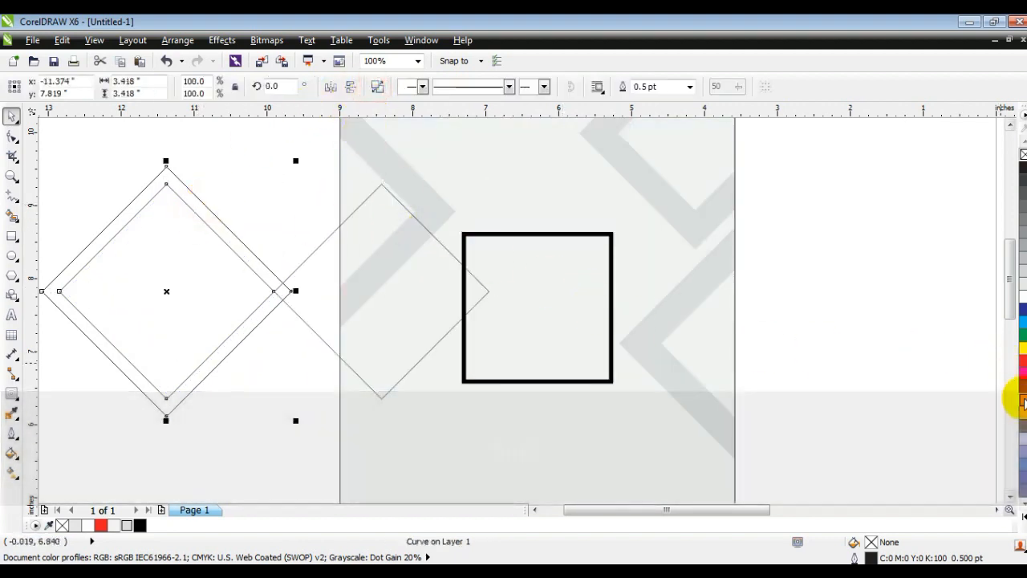
click(1023, 401)
Centre the orange diamond frame on the black square frame and scale it down about its centre to about 3.23 inches wide.
shift+click(557, 232)
key(c)
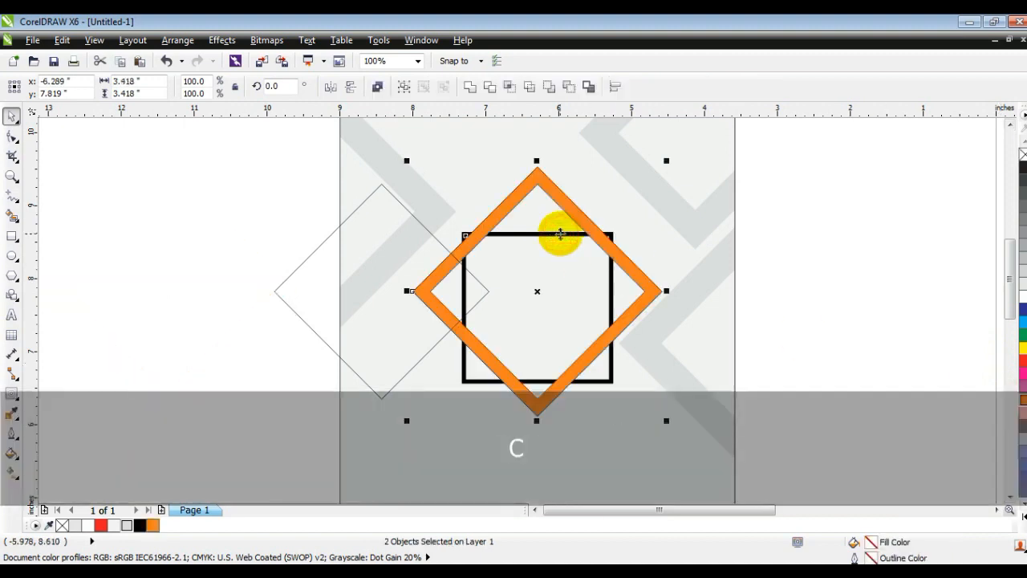
key(e)
key(Escape)
click(639, 297)
drag(663, 177, 654, 188)
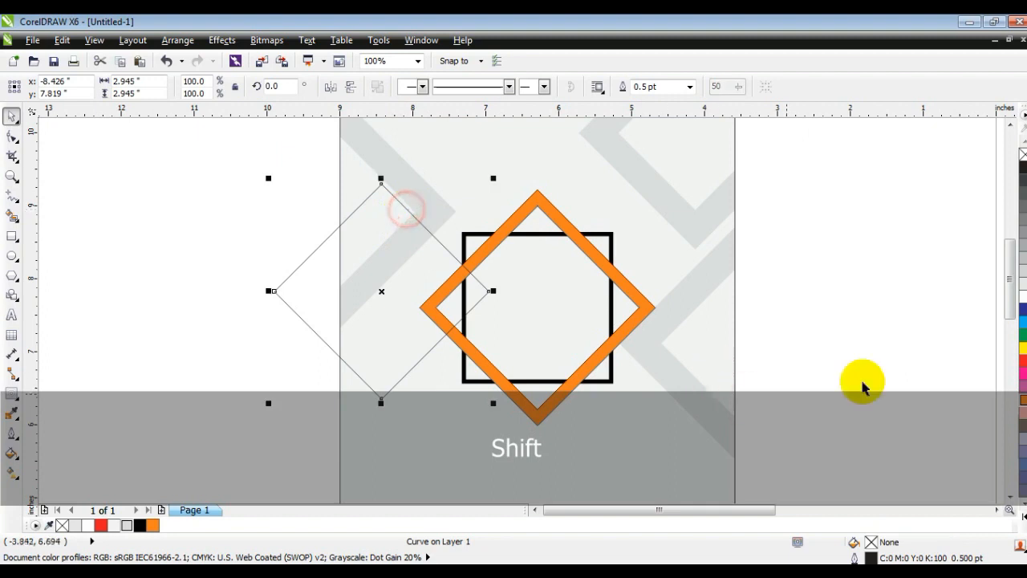
Fill the copied diamond with orange, scale it down and centre it inside the orange diamond frame.
click(1024, 401)
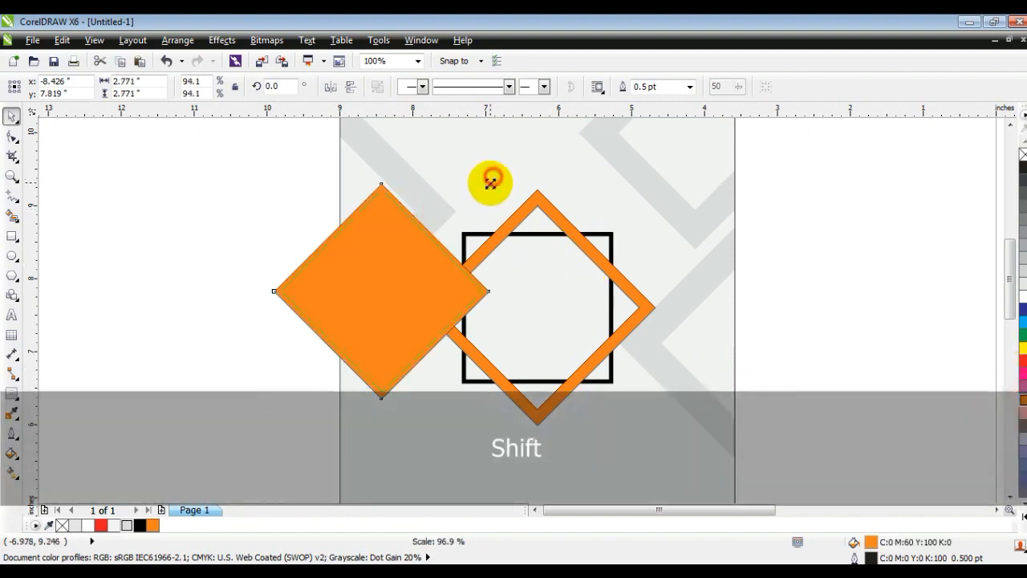
drag(484, 192, 482, 194)
shift+click(549, 212)
key(e)
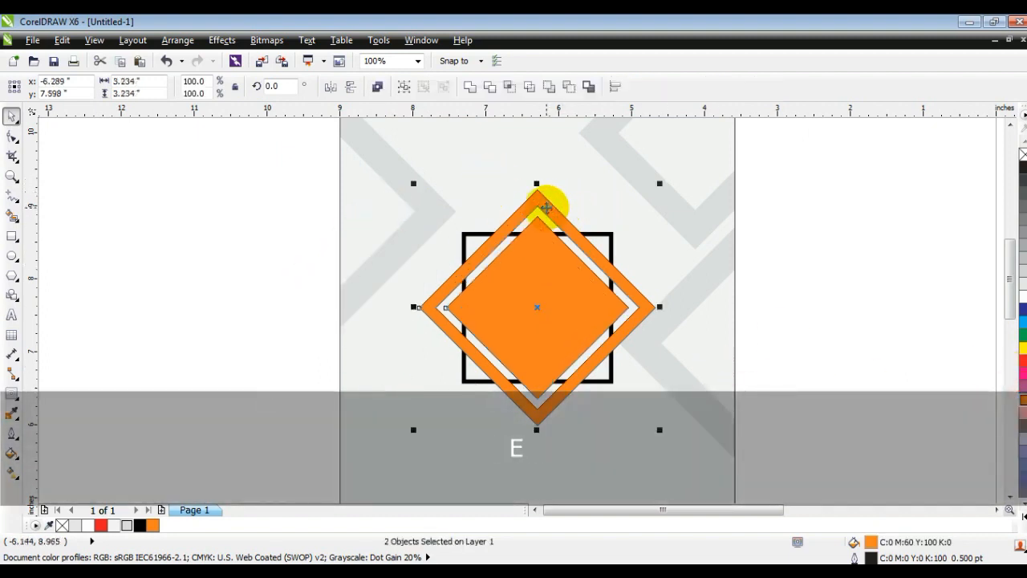
Create a smaller concentric copy of the solid orange diamond, about 2.11 inches wide, and combine both into a second frame.
key(Escape)
click(560, 266)
drag(633, 210, 633, 212)
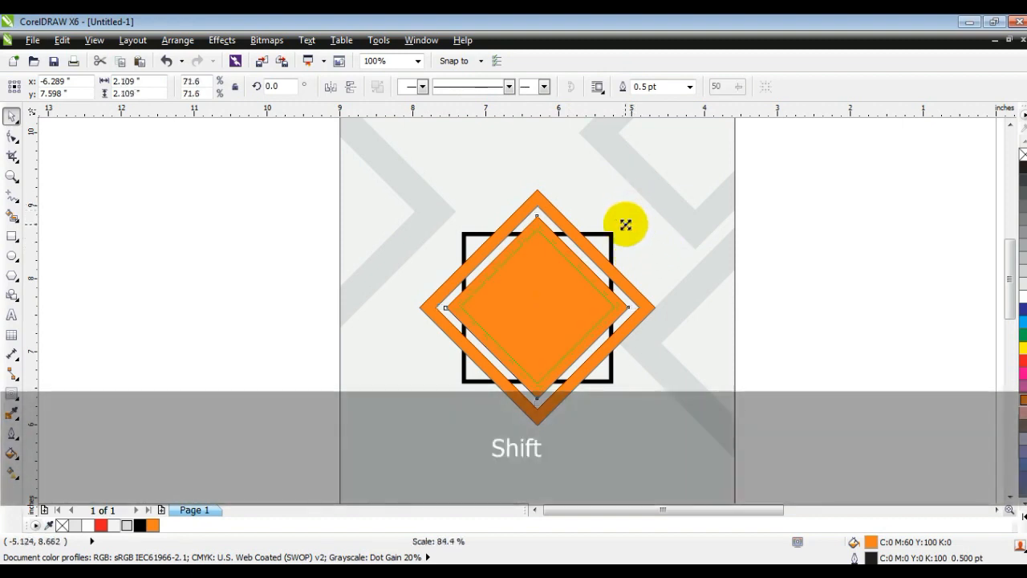
drag(625, 225, 622, 226)
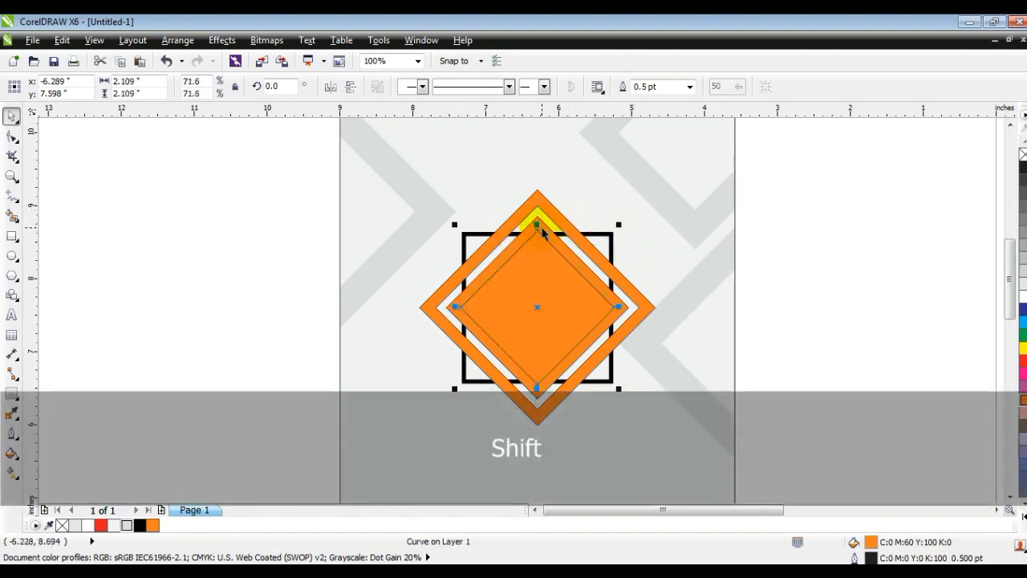
shift+click(543, 232)
click(378, 86)
Select the frames without the background and remove the outlines from the two orange diamond frames.
drag(291, 174, 795, 404)
shift+click(682, 330)
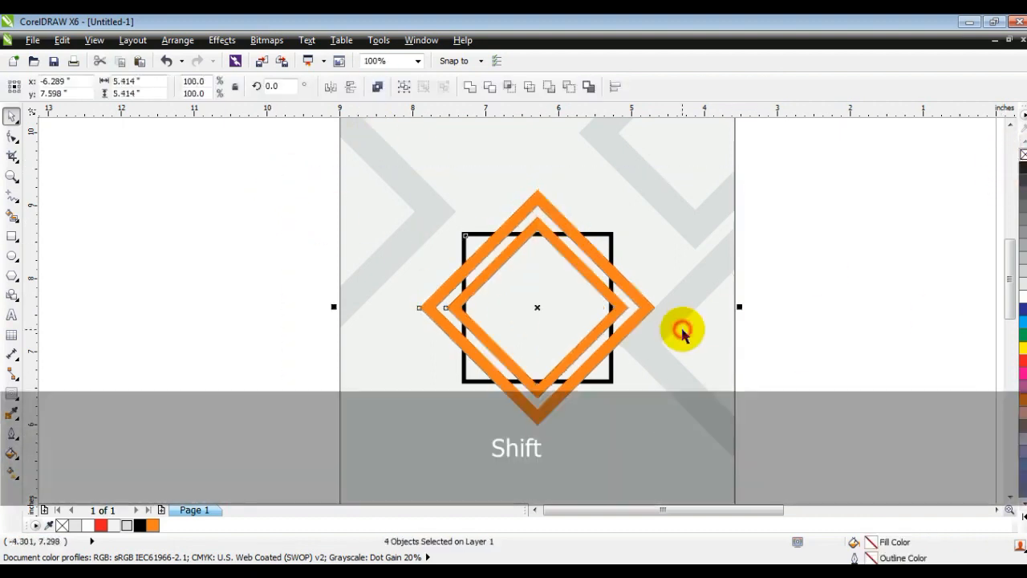
click(792, 324)
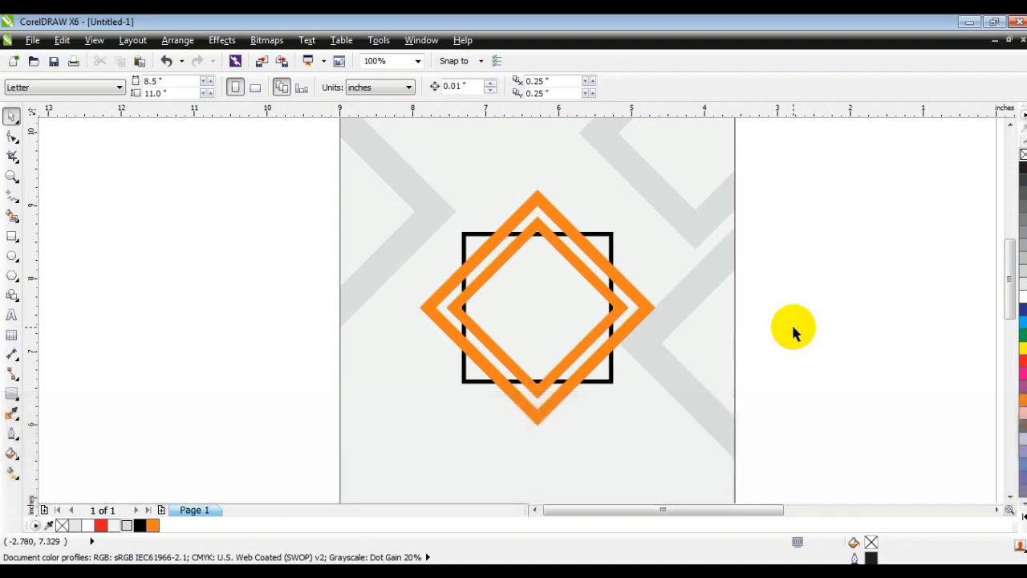
Move the photo of the man onto the diamond frames, scaled down to fit, and bring it to the front.
key(F4)
click(725, 374)
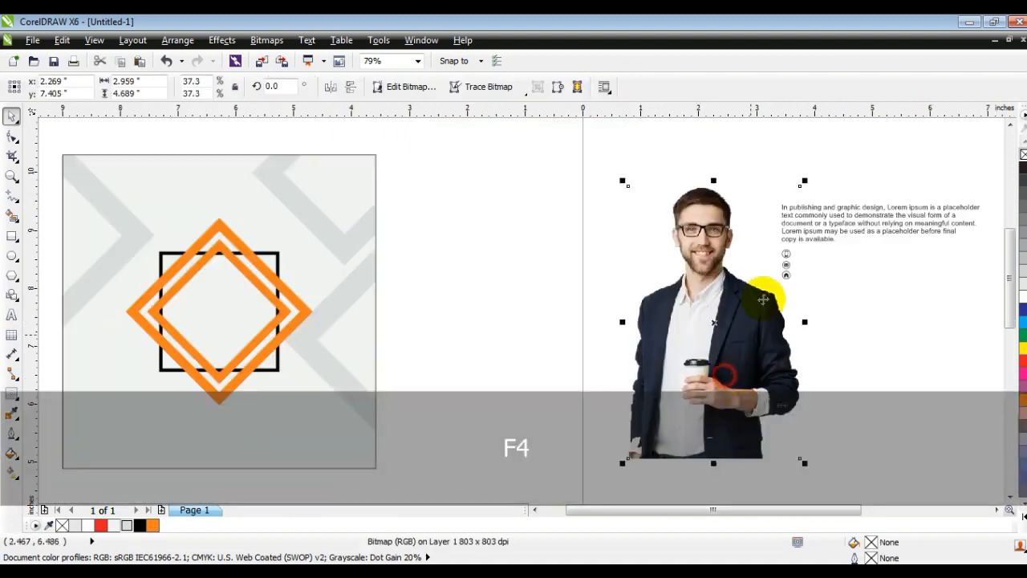
drag(803, 183, 245, 322)
key(shift+Page_Up)
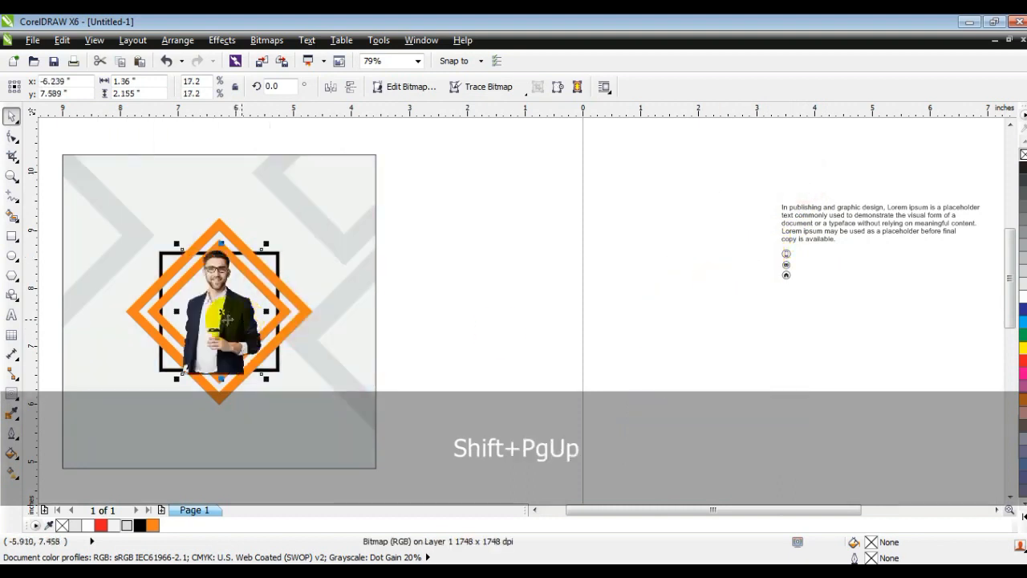
Enlarge the man's photo to about 2.24 by 3.56 inches and shift it slightly upward over the frames.
click(12, 176)
drag(91, 181, 378, 405)
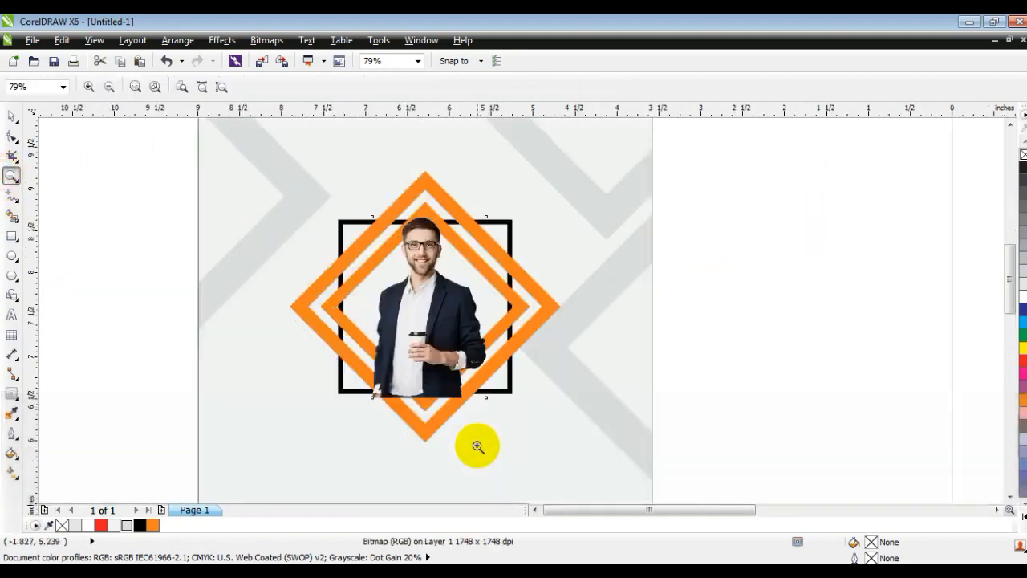
click(12, 116)
drag(362, 405, 332, 461)
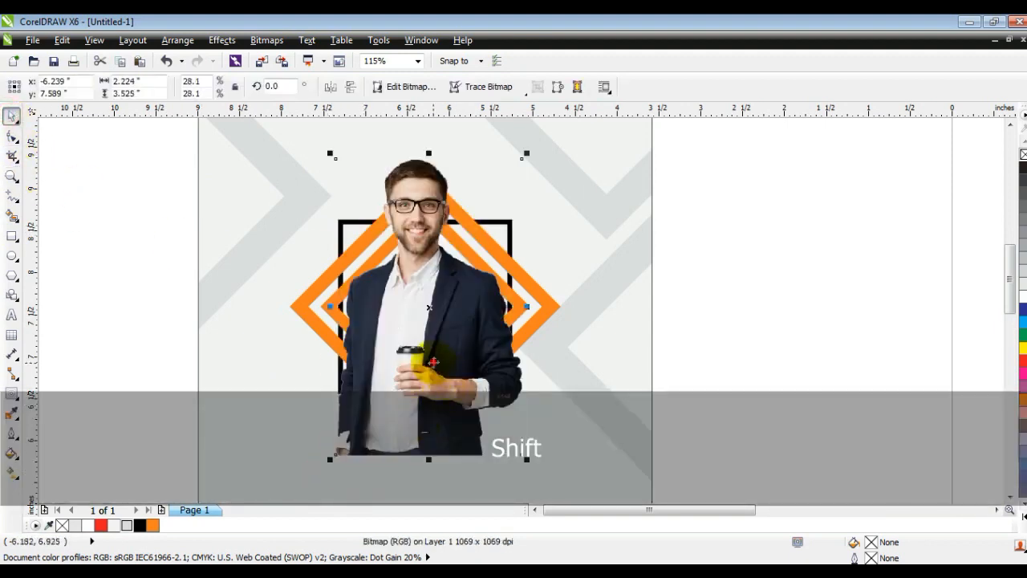
drag(500, 438, 444, 406)
Adjust the photo's brightness to -12, contrast to 27 and intensity to 18.
click(223, 40)
mouse_move(266, 56)
click(540, 196)
drag(591, 229, 711, 225)
click(546, 353)
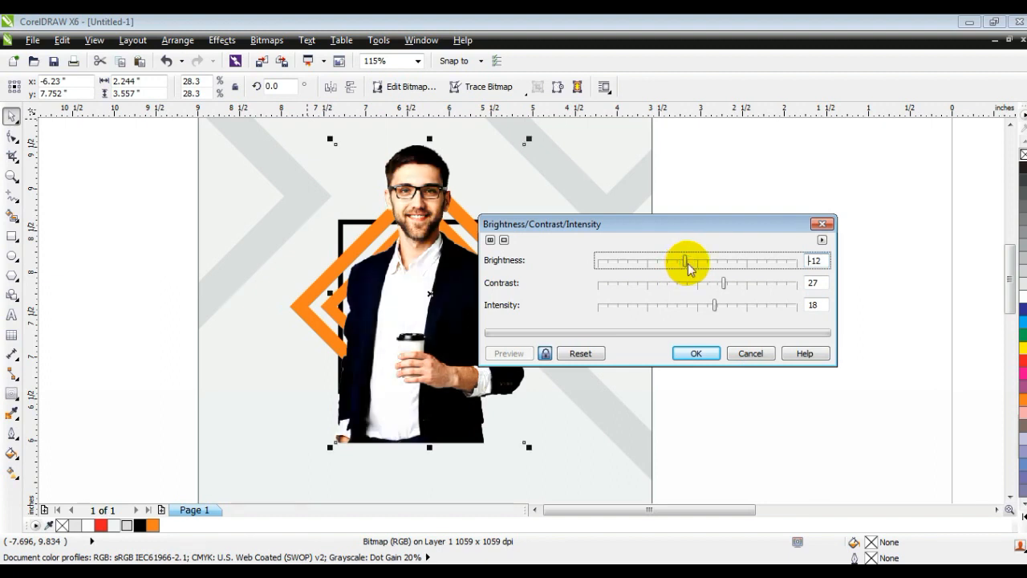
click(704, 354)
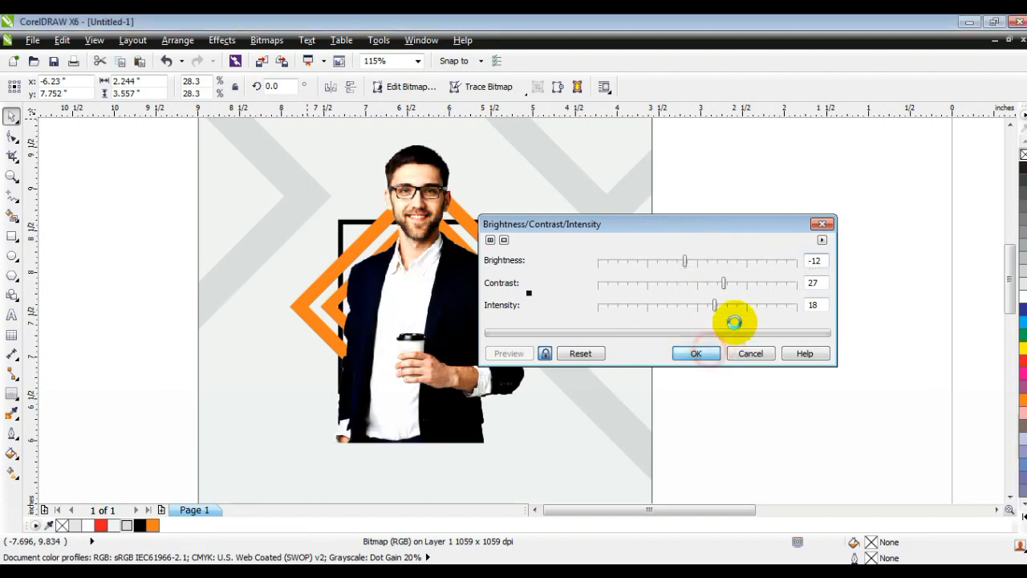
click(747, 332)
Reshape the photo's lower boundary into a centred point by adding a bottom node and raising both corners to follow the diamond frame.
click(415, 380)
click(10, 180)
drag(243, 256, 637, 465)
click(10, 138)
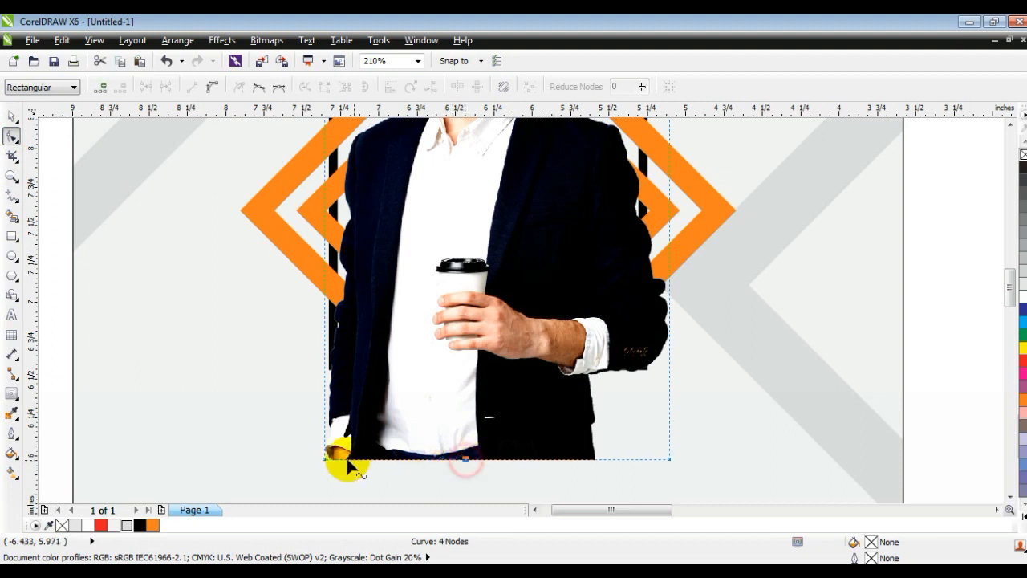
drag(324, 458, 318, 303)
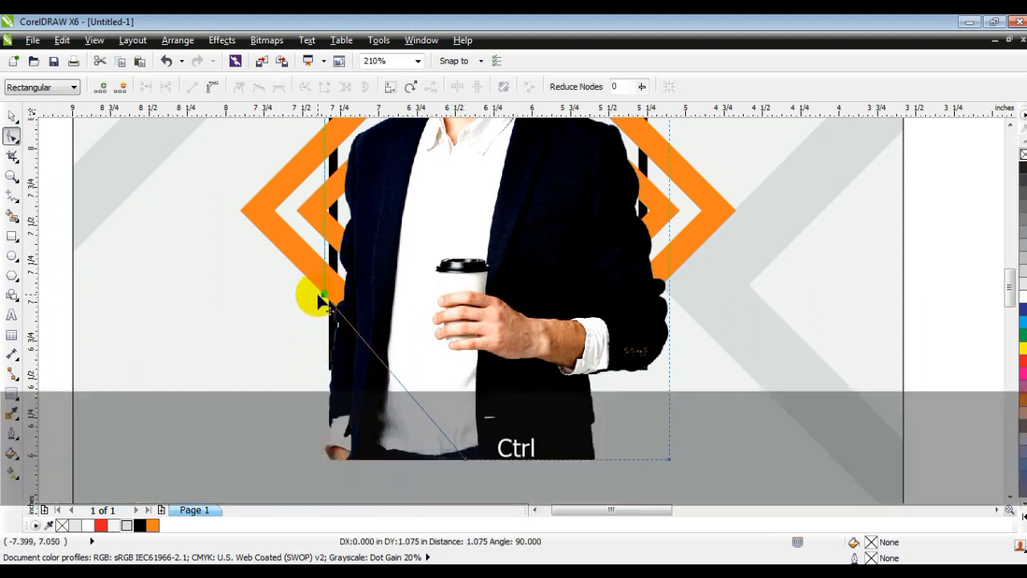
drag(473, 464, 474, 465)
drag(666, 459, 654, 331)
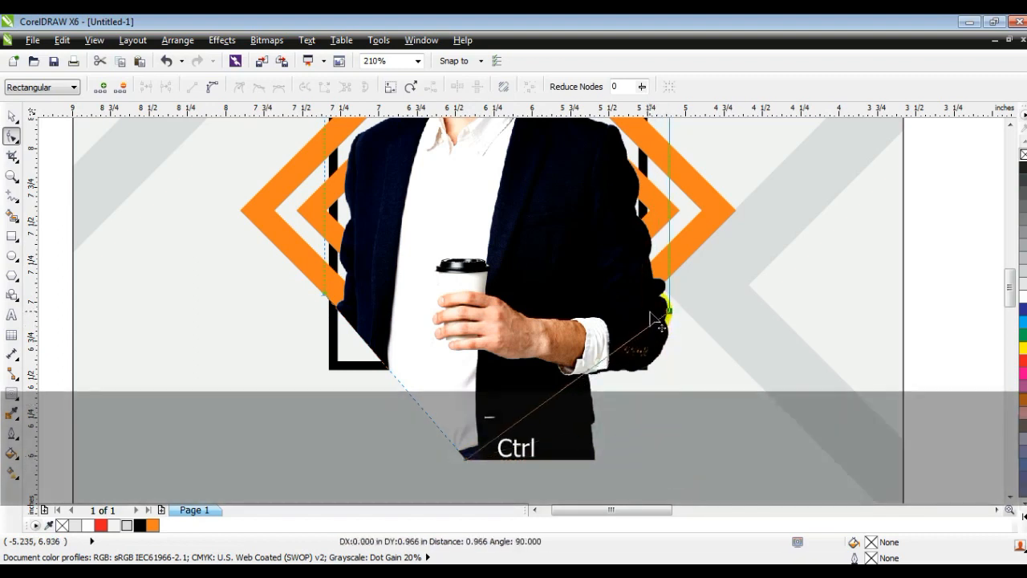
drag(539, 423, 487, 458)
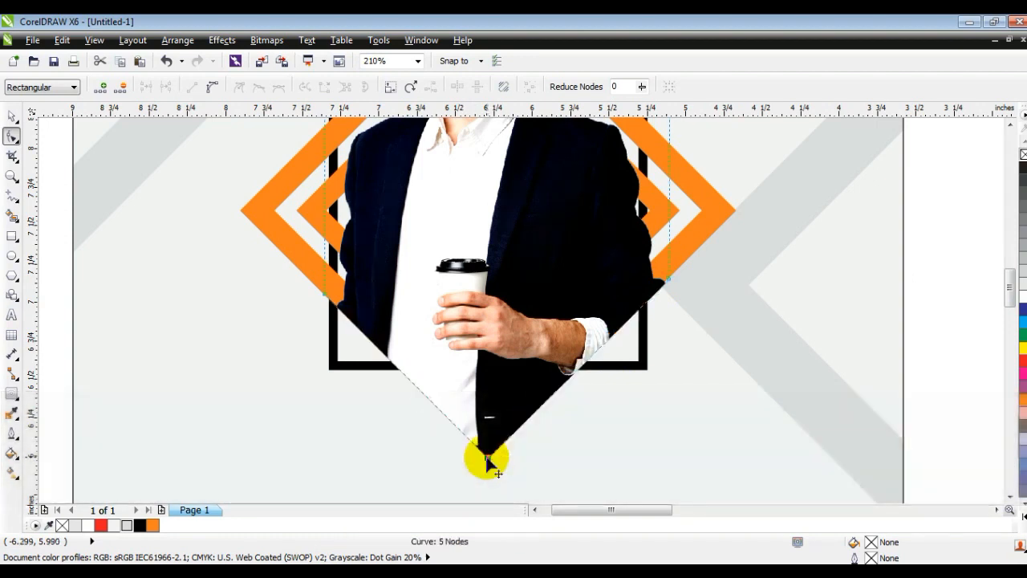
click(12, 117)
Add the three-line artistic text "creative marketing agency" in the empty area beside the background square.
key(F3)
key(F3)
key(Escape)
drag(221, 191, 562, 444)
key(shift+F2)
key(Escape)
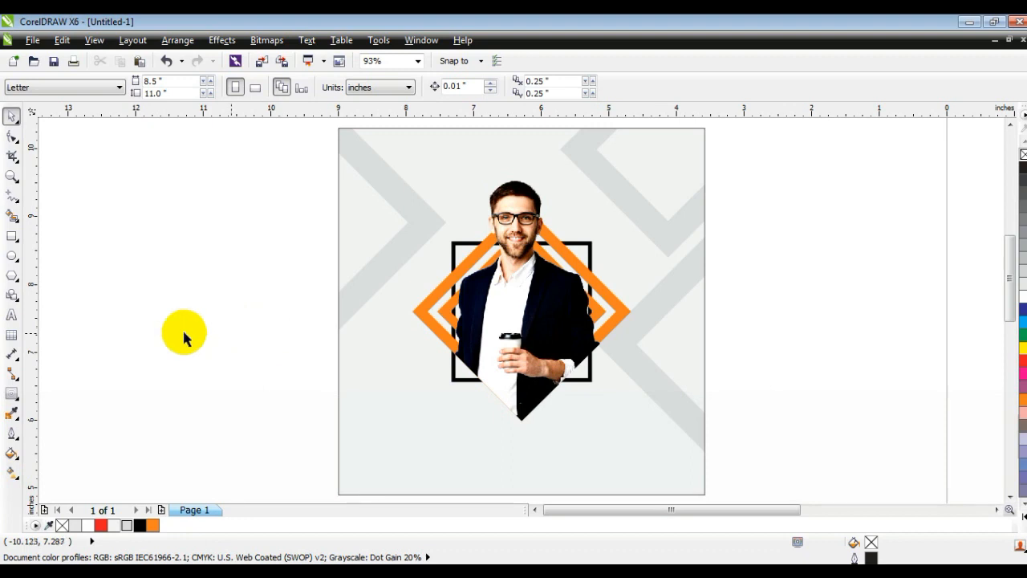
click(12, 315)
click(107, 318)
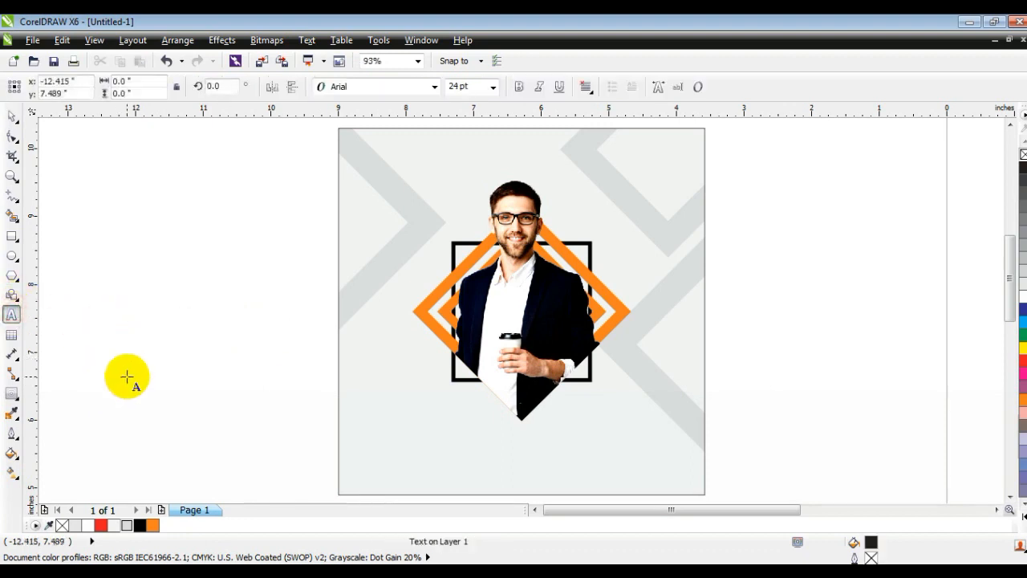
text(creative)
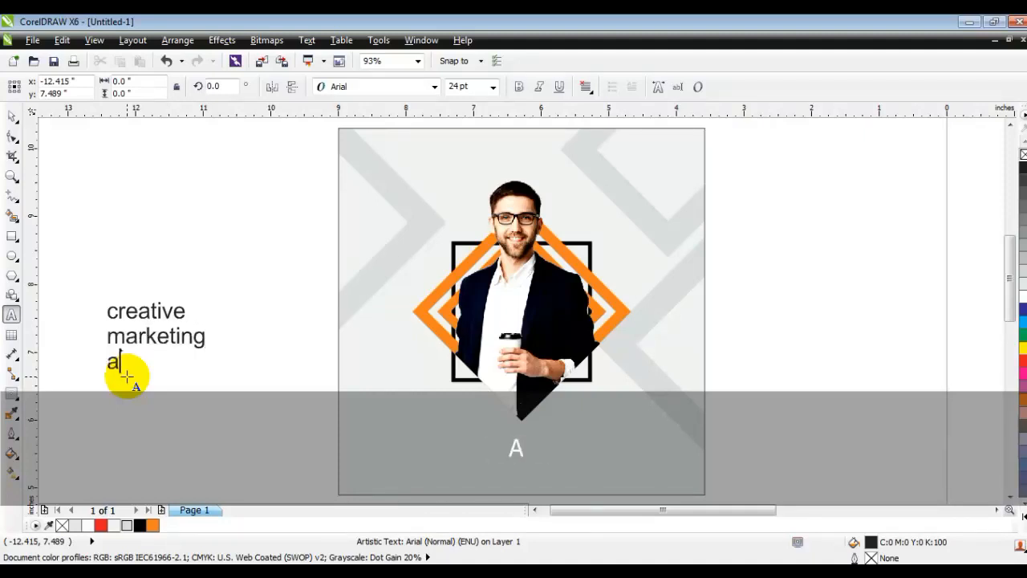
click(12, 116)
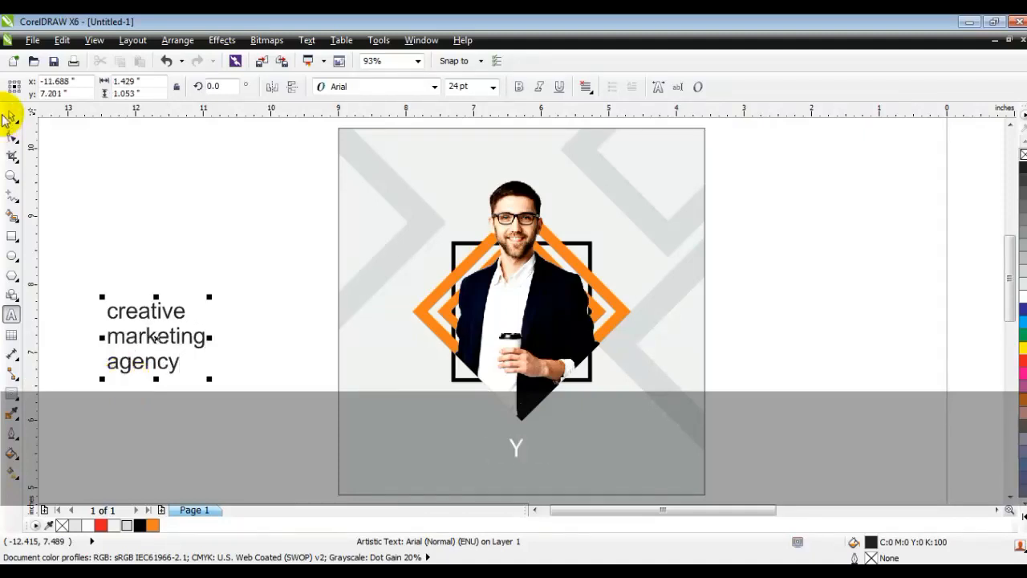
Change the headline text to uppercase and make it bold.
click(307, 40)
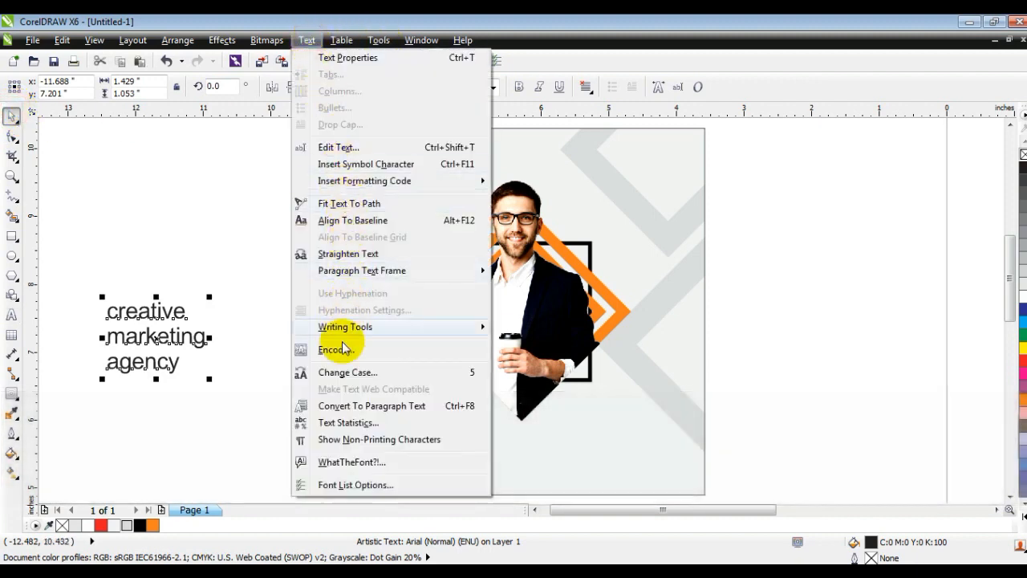
click(341, 372)
click(436, 285)
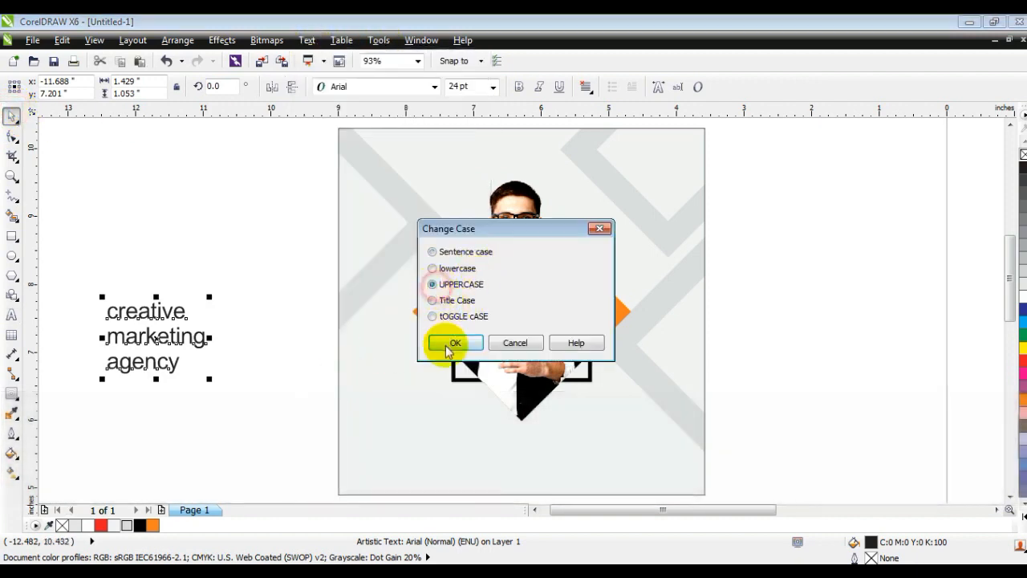
click(455, 343)
click(518, 88)
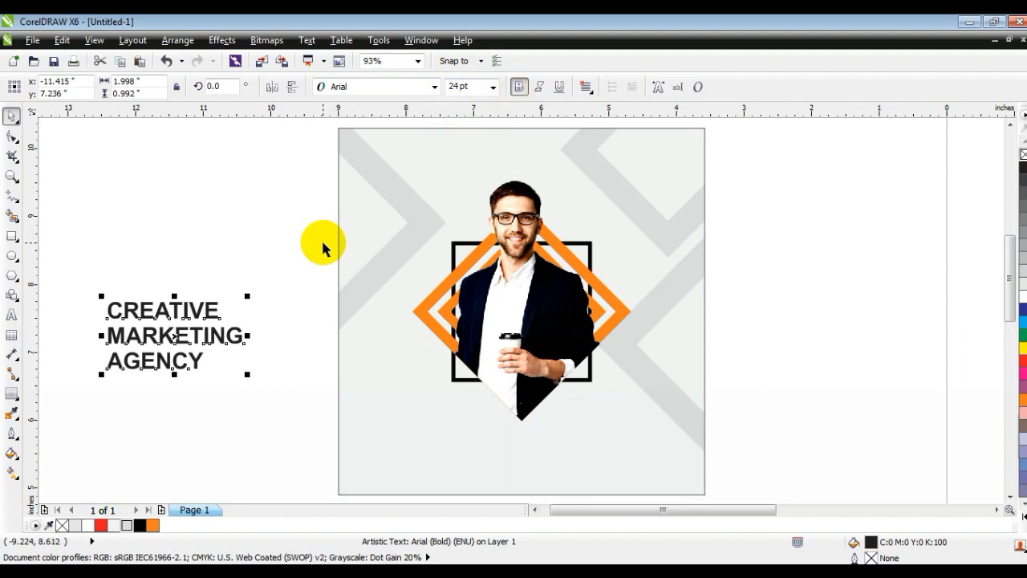
Break the headline into separate lines and enlarge MARKETING and AGENCY together to about 33.5 pt.
key(ctrl+k)
click(233, 337)
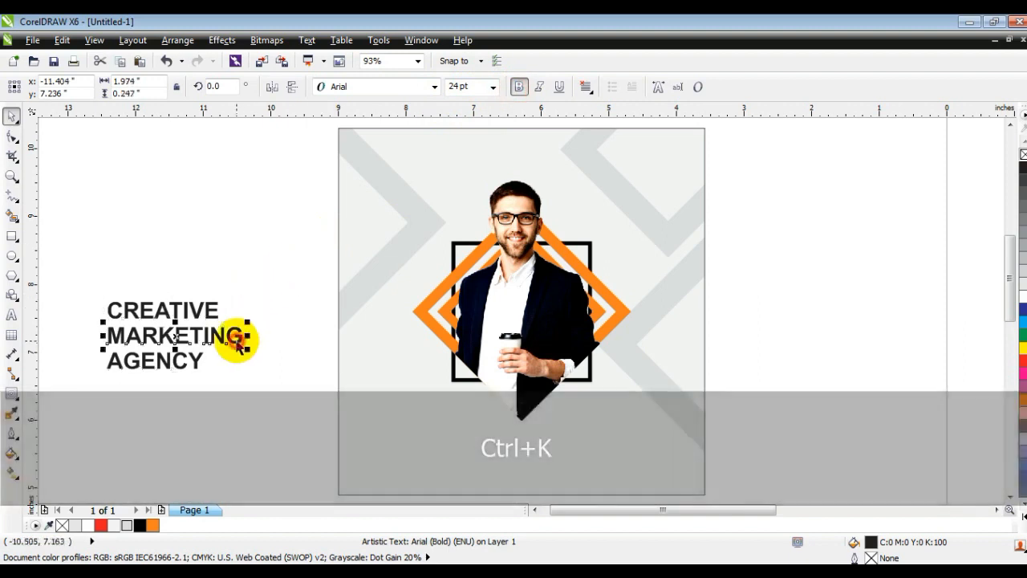
shift+click(203, 360)
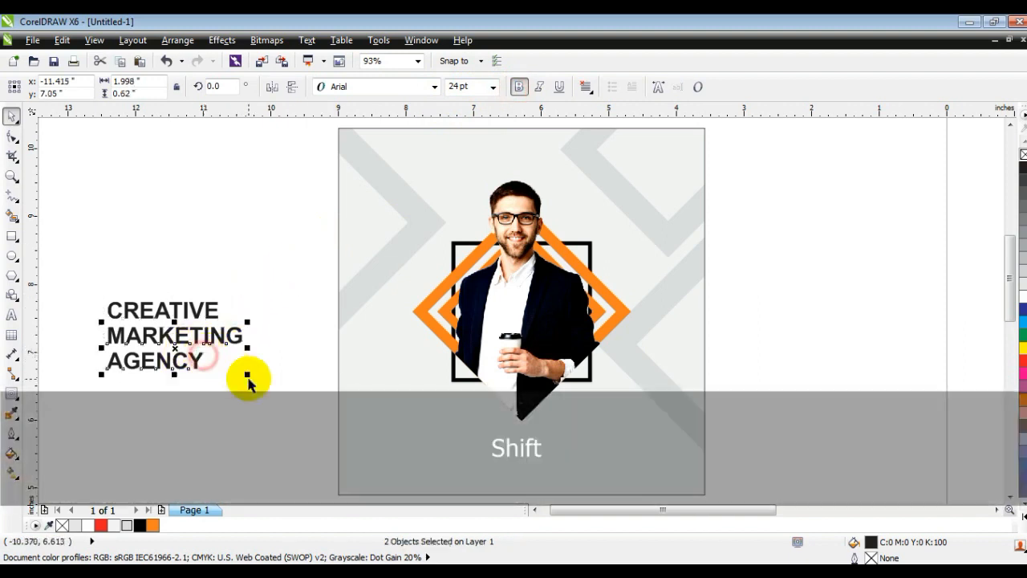
drag(245, 374, 297, 406)
Set CREATIVE to regular weight, then fill CREATIVE and MARKETING with black and AGENCY with orange.
click(202, 305)
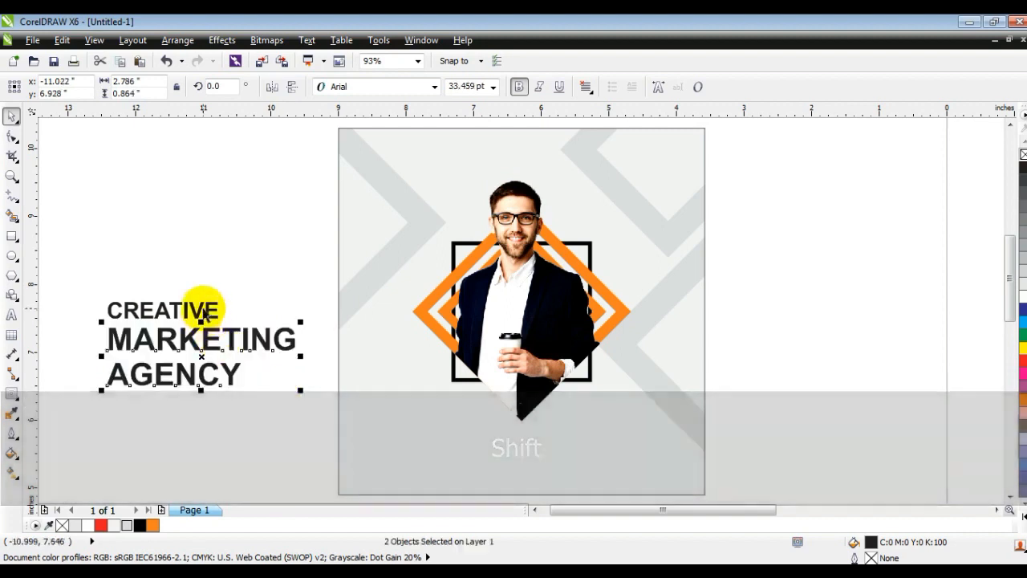
click(519, 86)
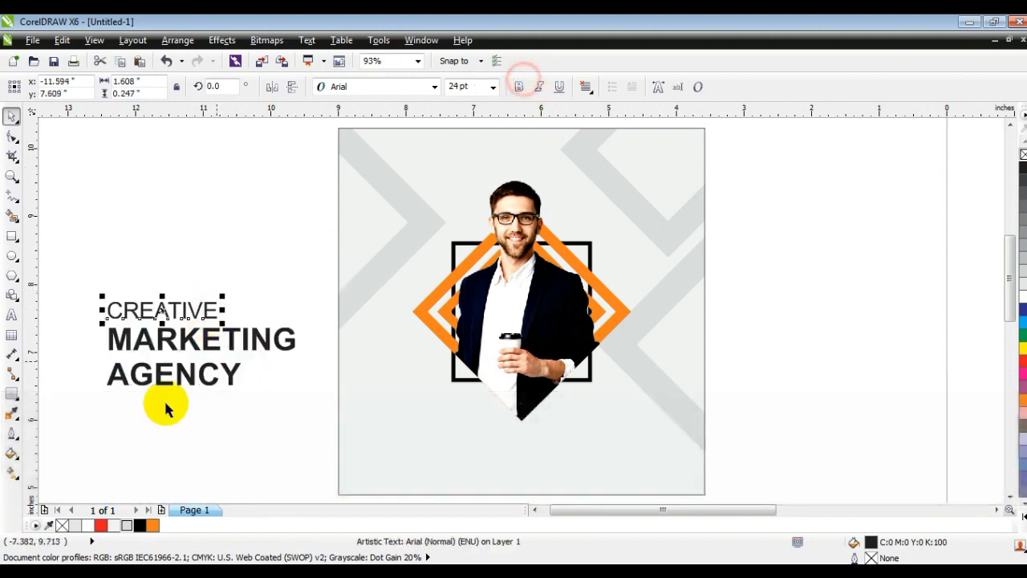
click(140, 525)
click(176, 343)
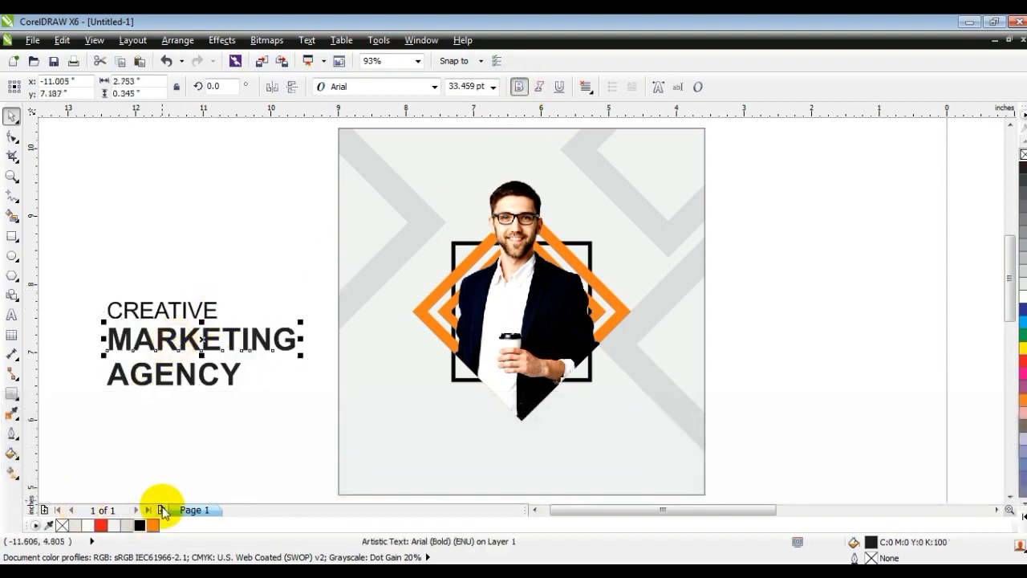
click(140, 524)
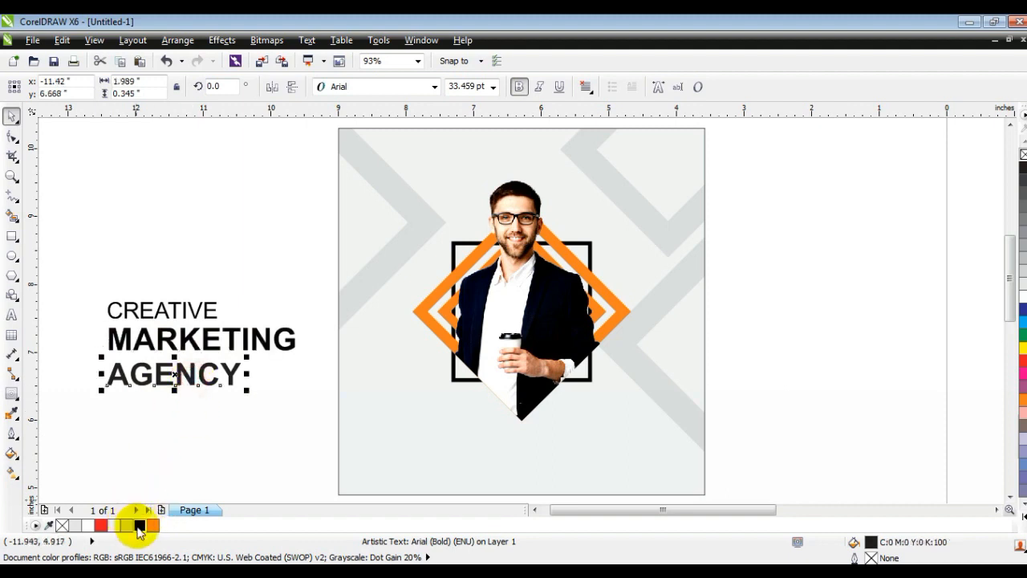
click(153, 525)
Move all three headline lines together into the lower-left area of the background square, below the photo.
click(81, 308)
drag(91, 264, 307, 398)
drag(267, 343, 504, 435)
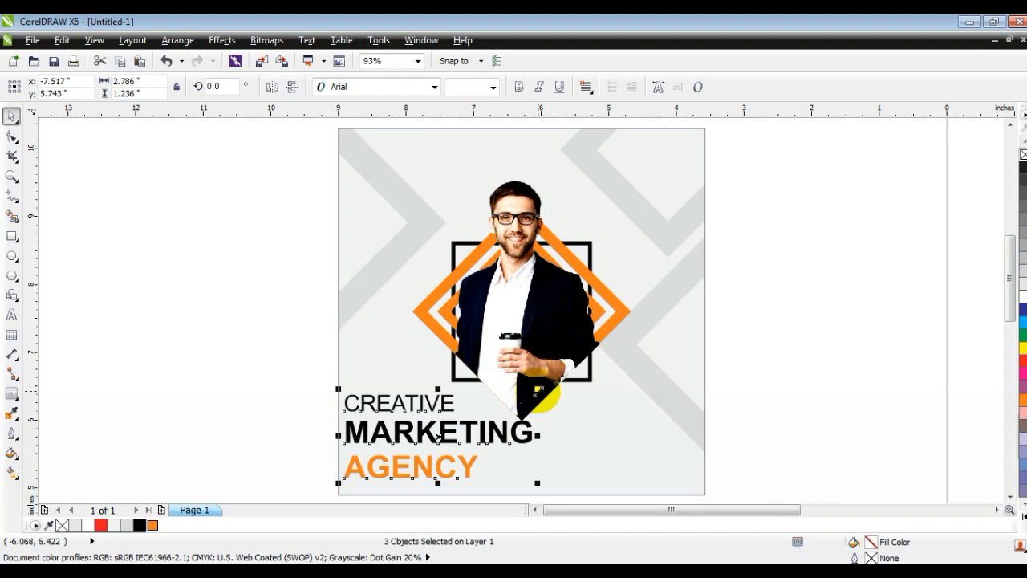
Scale the three-line headline down to about 2.04 in wide and shift it slightly inward from the background's lower-left corner.
drag(536, 389, 486, 411)
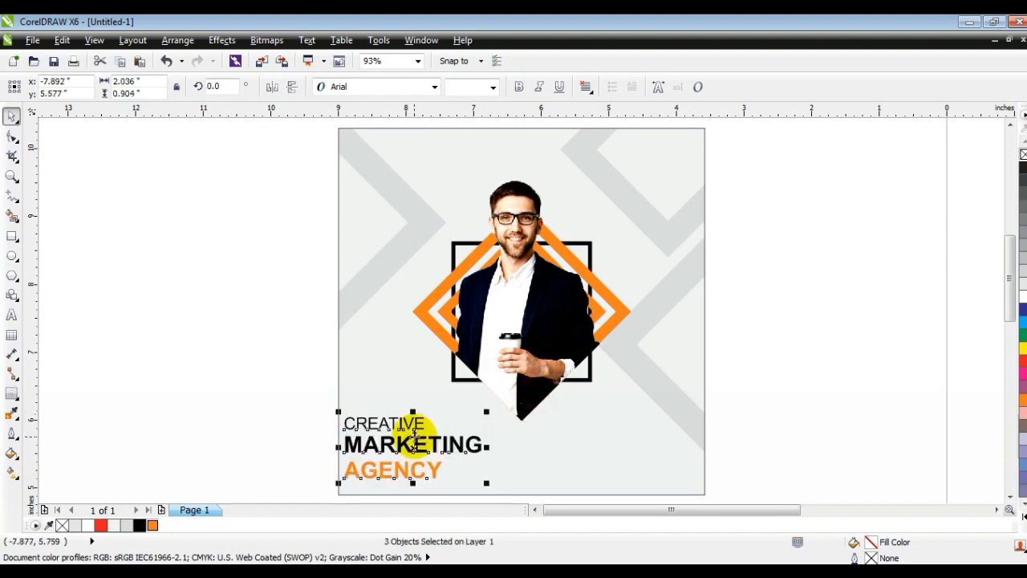
mouse_move(418, 435)
mouse_down()
mouse_move(455, 436)
mouse_move(419, 425)
mouse_up()
click(206, 406)
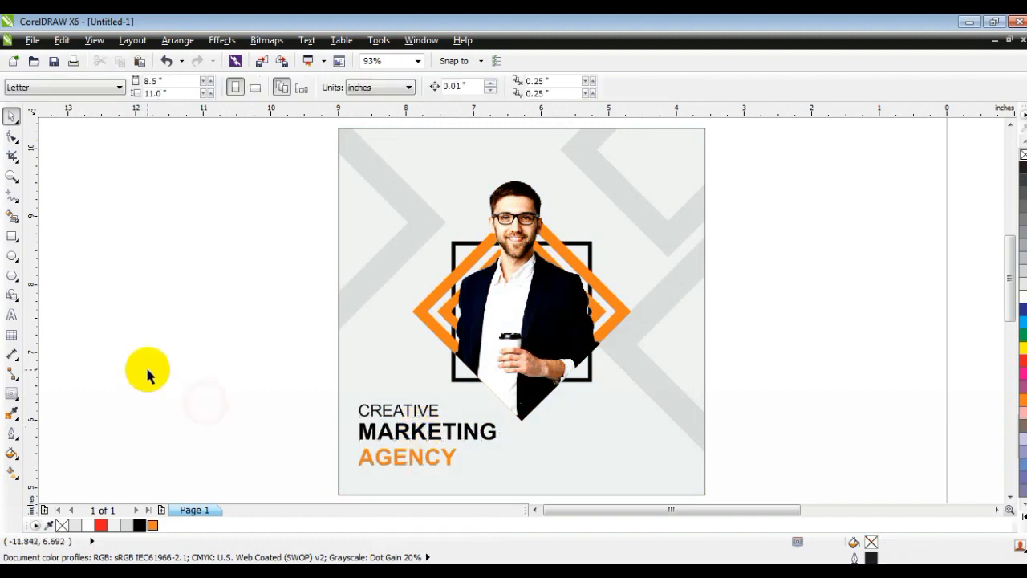
Draw a bar about 1.67 × 0.37 in near the background's upper-right corner and fill it with black.
click(12, 234)
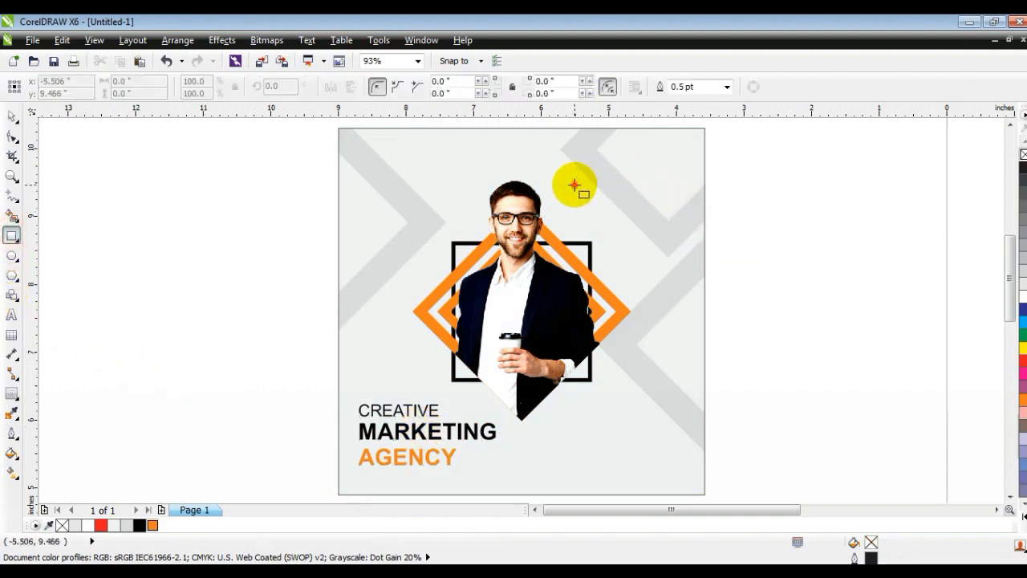
drag(575, 186, 688, 209)
click(10, 118)
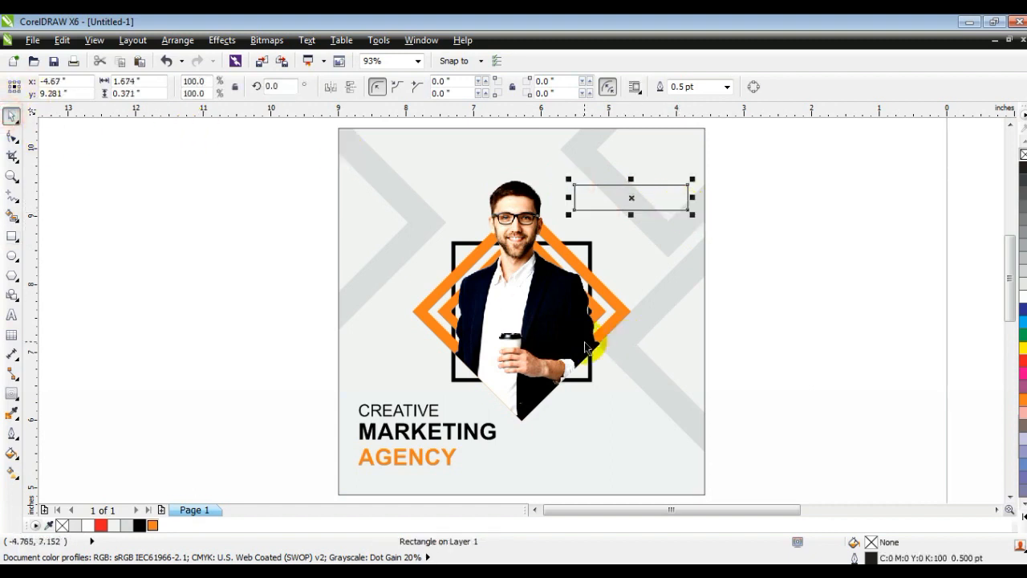
click(139, 525)
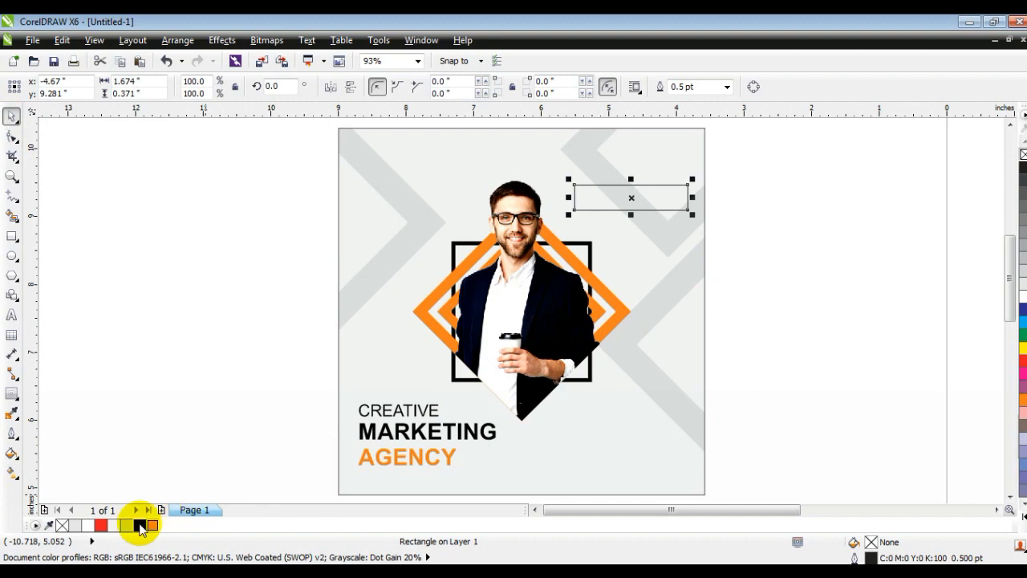
Add an orange block about 0.48 in wide at the bar's right end and widen the pair to about 1.79 in.
click(567, 208)
drag(567, 196, 651, 198)
click(158, 525)
drag(733, 170, 555, 221)
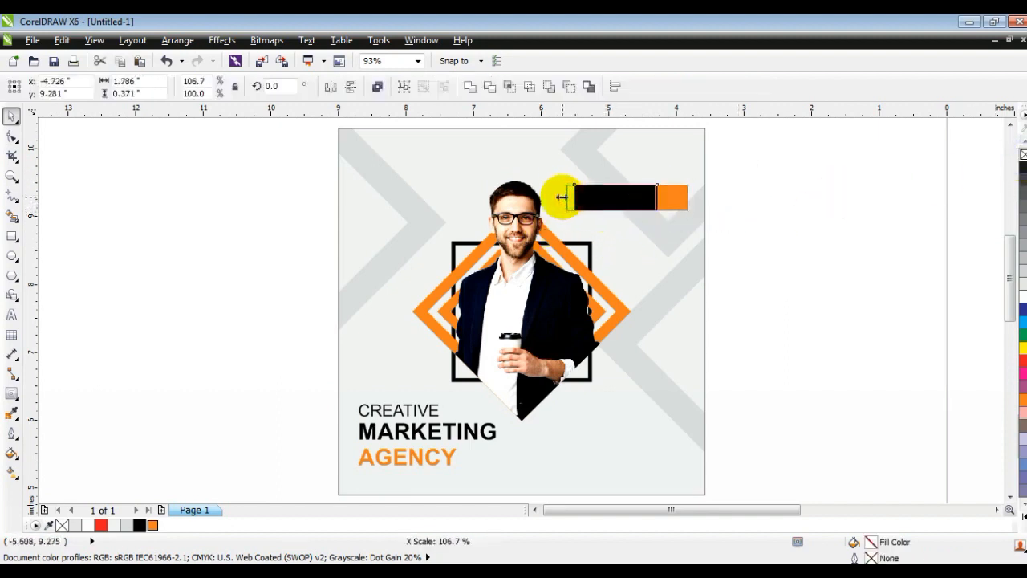
click(763, 236)
Move the placeholder paragraph above the black and orange bar, bring it to the front and shrink it to fit within the background.
key(F4)
drag(857, 230, 321, 182)
key(shift)
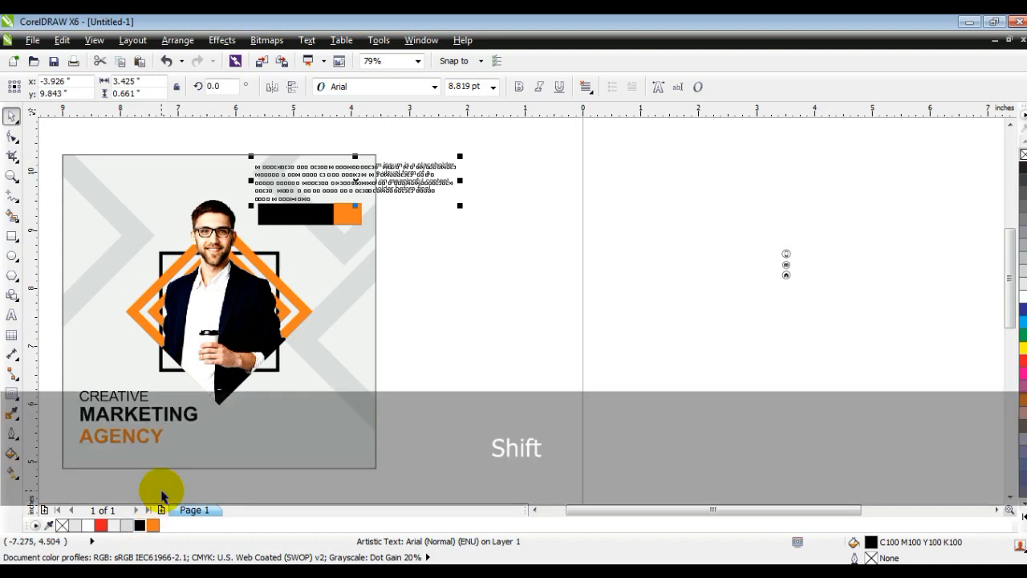
key(shift+Page_Up)
drag(463, 206, 379, 217)
drag(314, 180, 314, 192)
Place the three contact icons in the background's lower-right area, sending the background square to the back.
drag(829, 218, 722, 325)
drag(788, 268, 333, 431)
key(shift+F2)
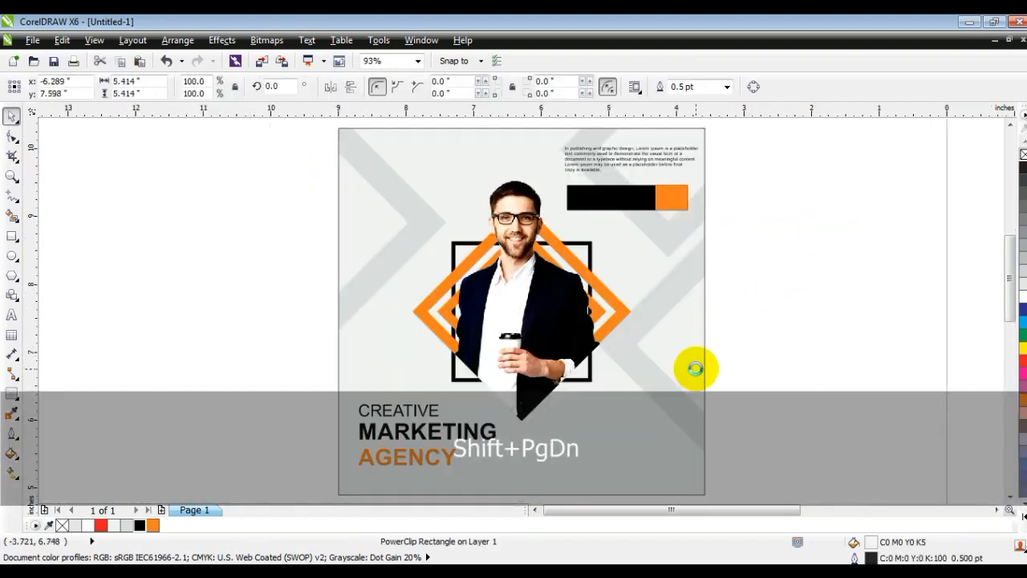
key(Escape)
drag(786, 381, 533, 472)
drag(552, 429, 573, 419)
click(791, 412)
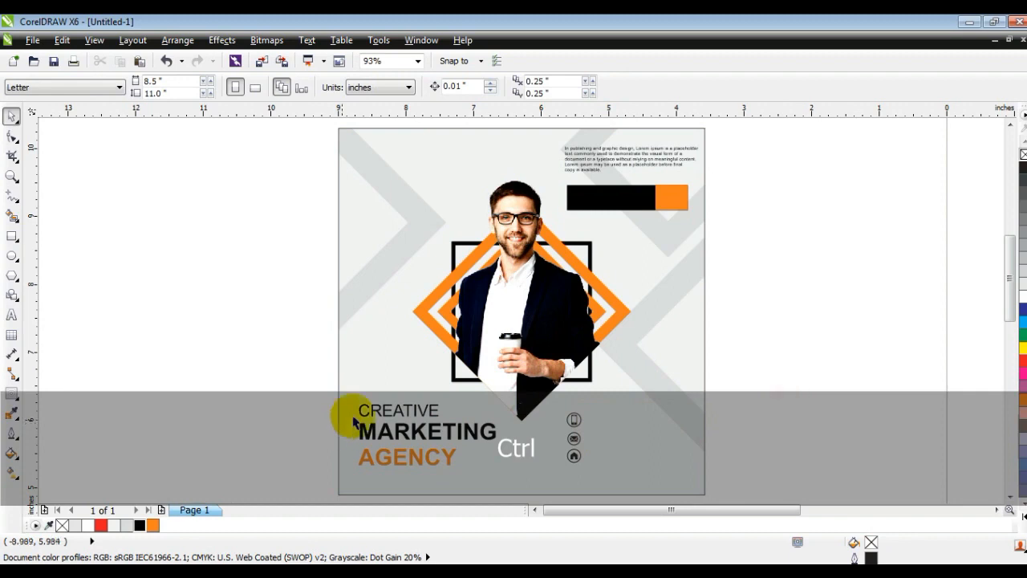
Copy CREATIVE onto the black bar at about 14.24 pt, replace its text with READ MORE and colour it white.
drag(392, 409, 592, 198)
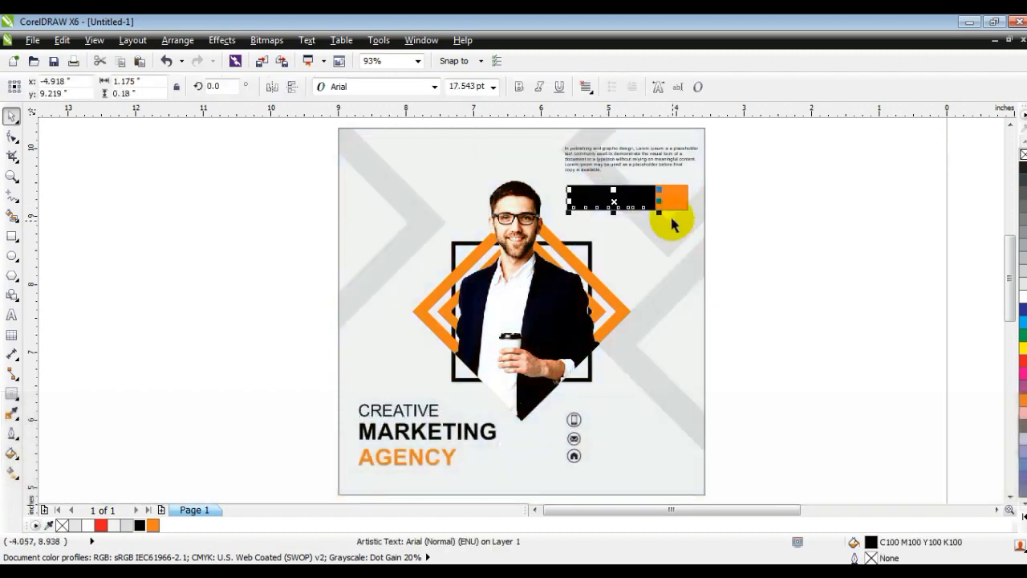
click(644, 213)
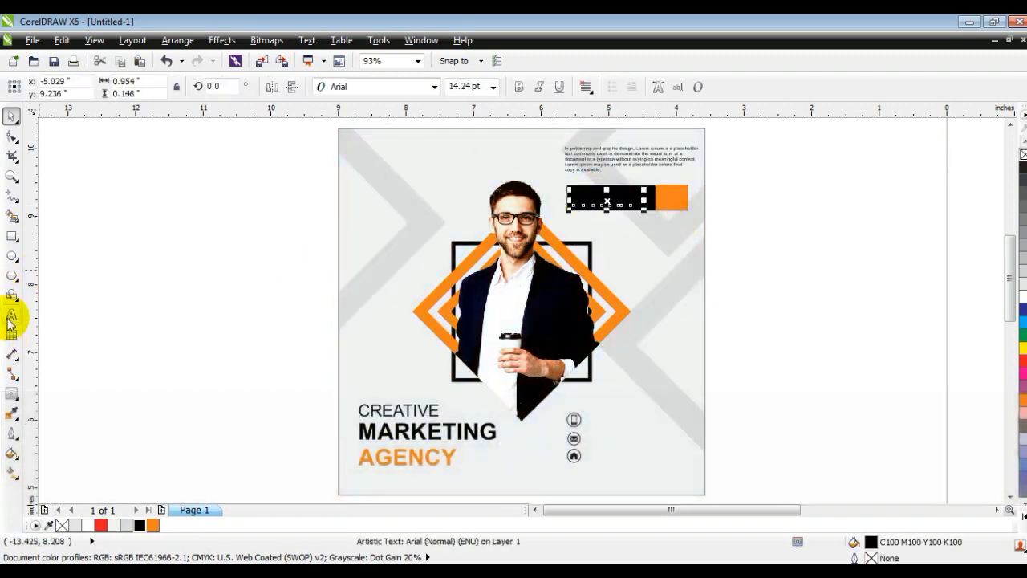
click(11, 318)
key(shift+Home)
key(Caps_Lock)
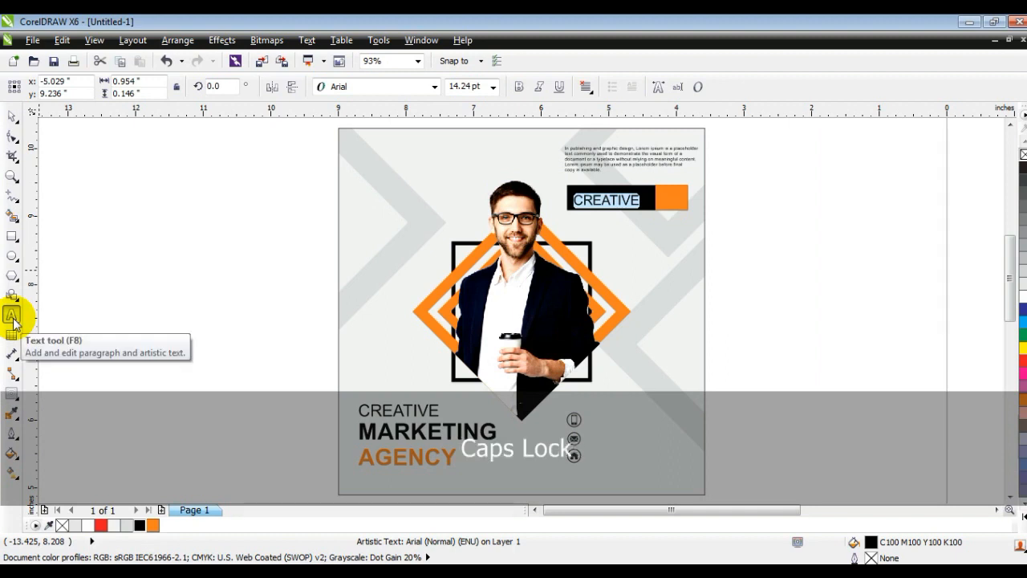
click(12, 118)
click(1023, 297)
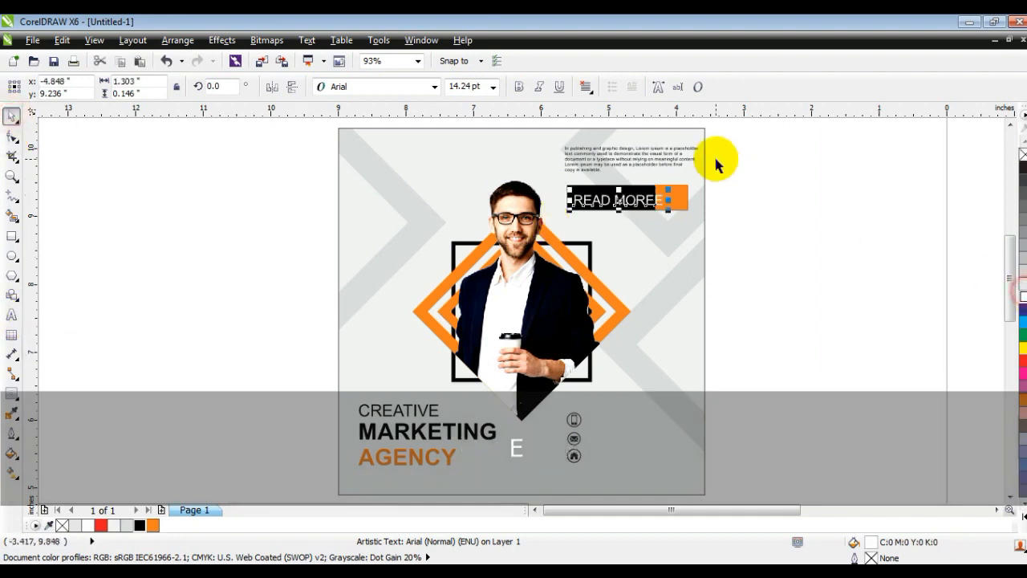
click(12, 314)
key(BackSpace)
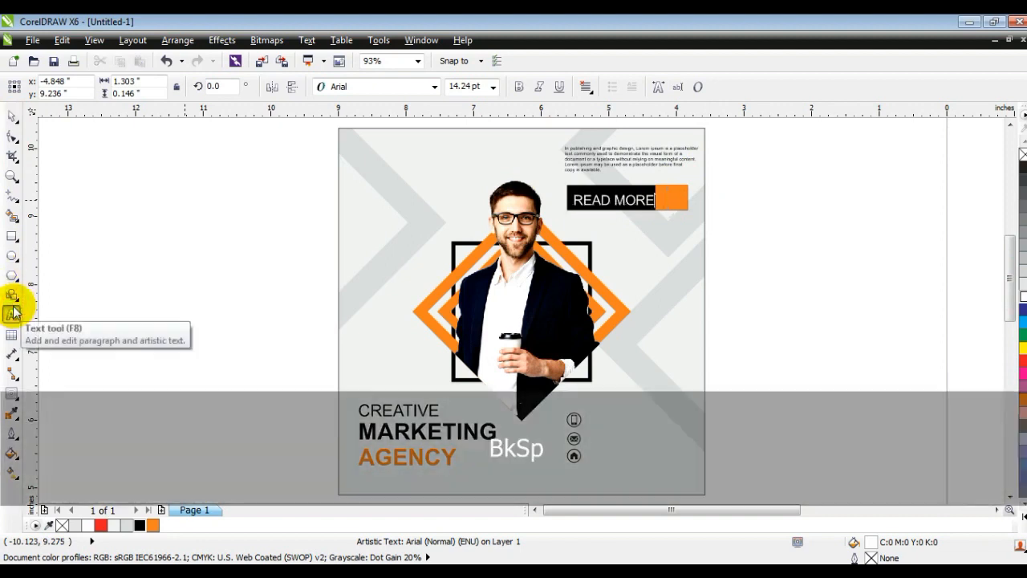
Make the READ MORE label bold and scale it down to fit inside the black part of the bar.
click(12, 117)
click(516, 88)
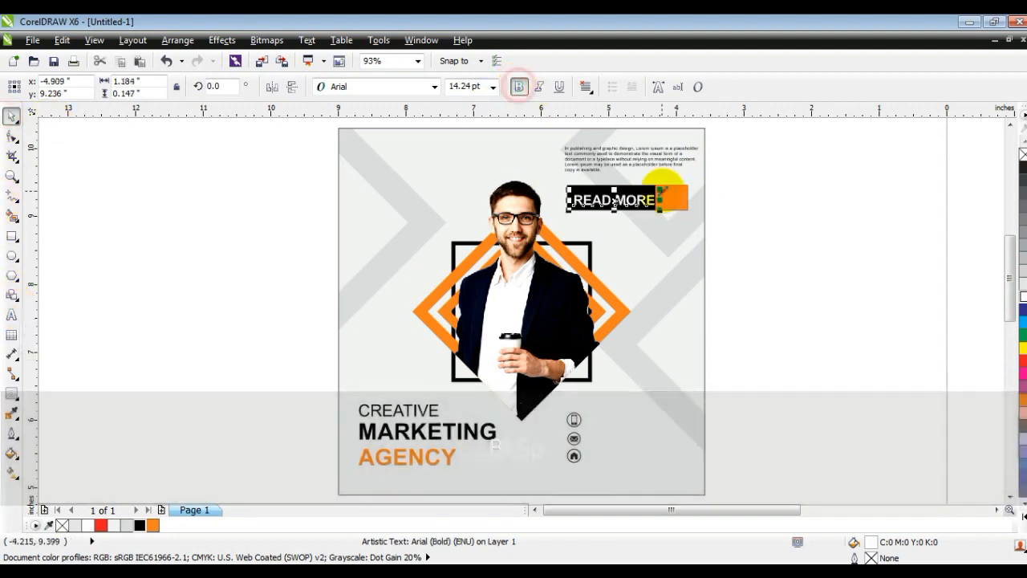
drag(659, 211, 623, 196)
Draw a small square beside the artwork and rotate it 45° into a diamond about 0.57 in wide.
click(12, 236)
drag(130, 227, 169, 263)
click(11, 117)
text(45)
key(Return)
Convert the small diamond to curves and remove its left corner to form a right-pointing triangle.
click(11, 137)
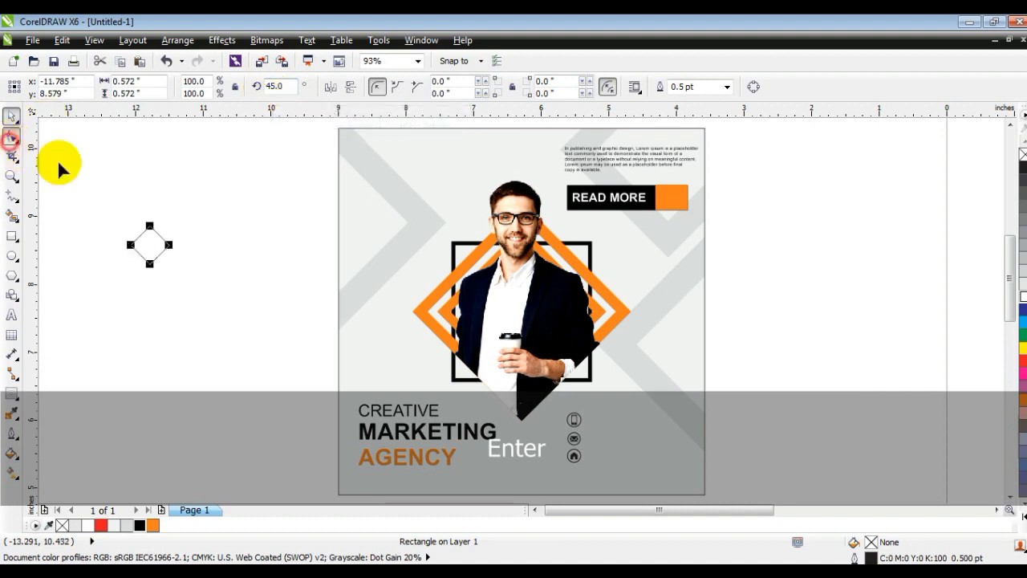
key(ctrl+q)
click(11, 116)
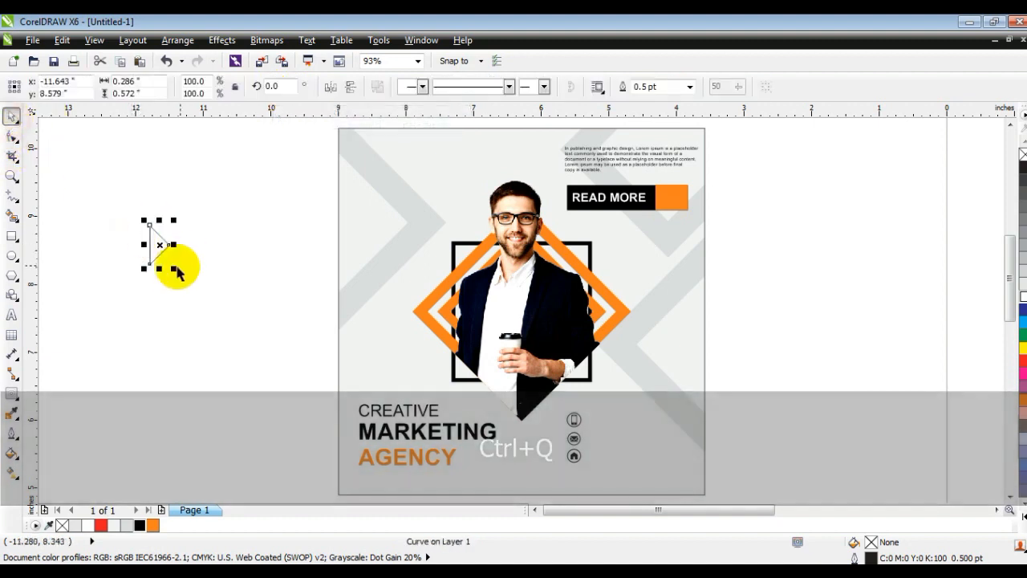
Centre a scaled-down white copy of the triangle on the orange block and remove the outlines of both shapes.
drag(154, 268, 670, 197)
shift+click(687, 201)
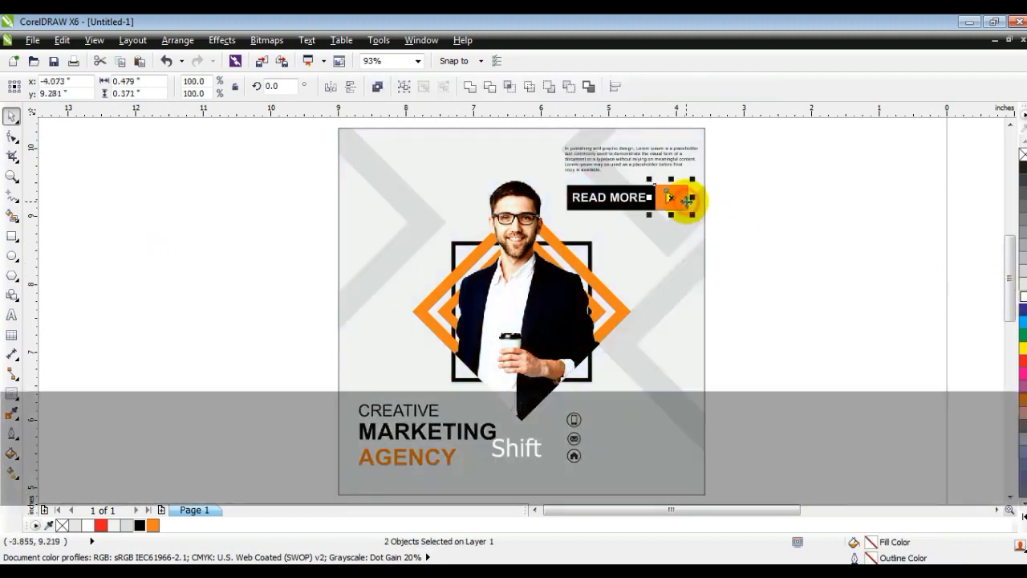
right_click(1023, 155)
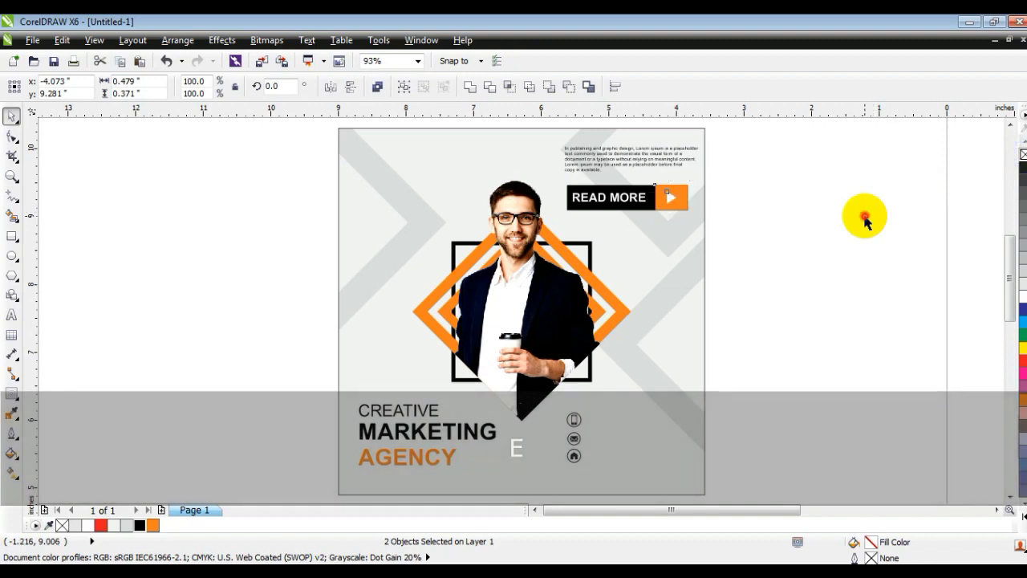
click(864, 213)
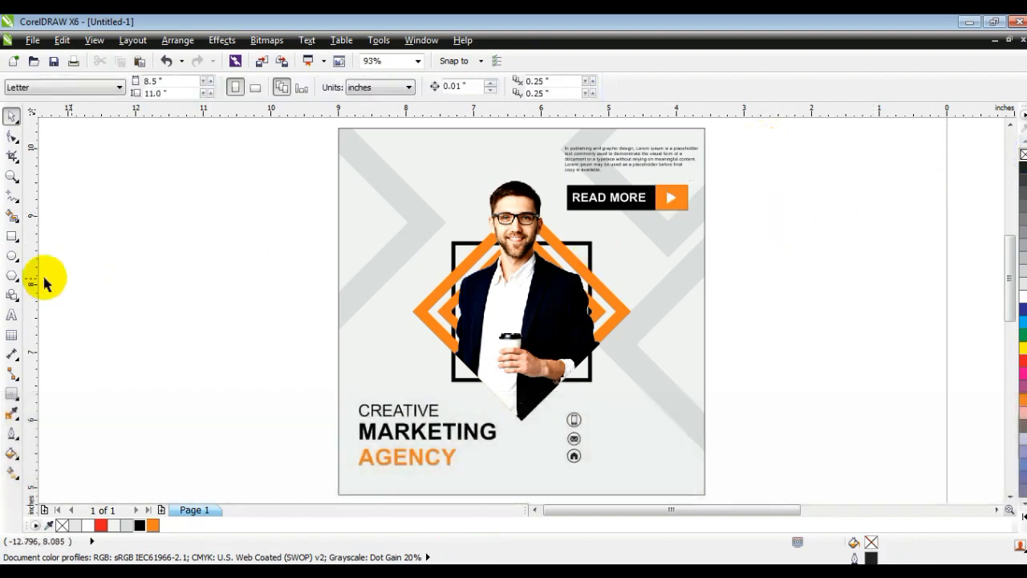
Draw a larger square beside the artwork and rotate it to 315° as a diamond about 1.67 in wide.
click(12, 236)
drag(111, 231, 191, 310)
click(12, 117)
click(174, 259)
drag(192, 227, 218, 256)
click(217, 257)
Draw a thin bar about 0.056 in high across the diamond's upper tip, widened to about 2.97 in, with a copy just below.
click(13, 238)
click(56, 232)
drag(68, 220, 189, 223)
click(12, 117)
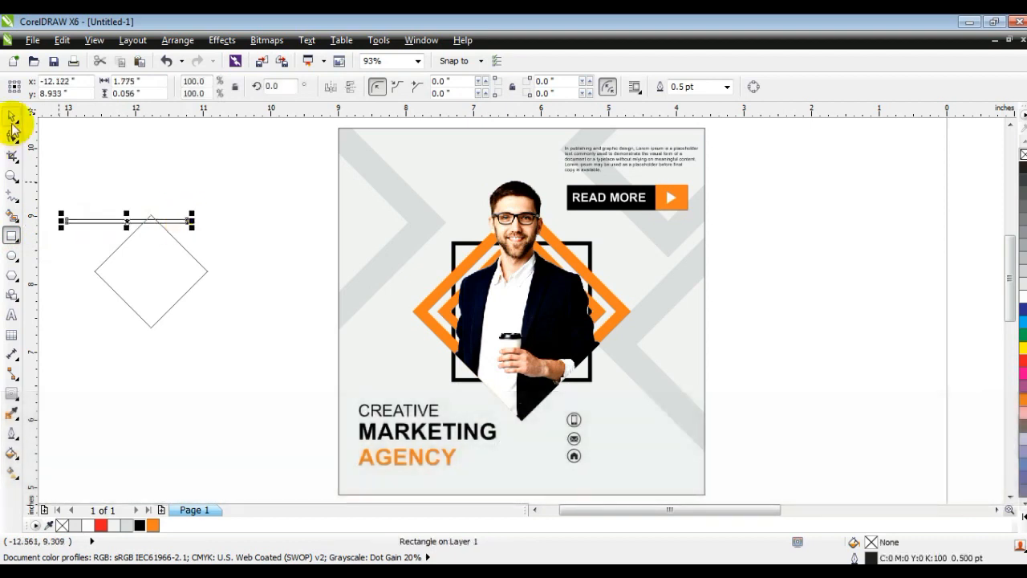
click(192, 219)
click(179, 219)
drag(183, 220, 253, 215)
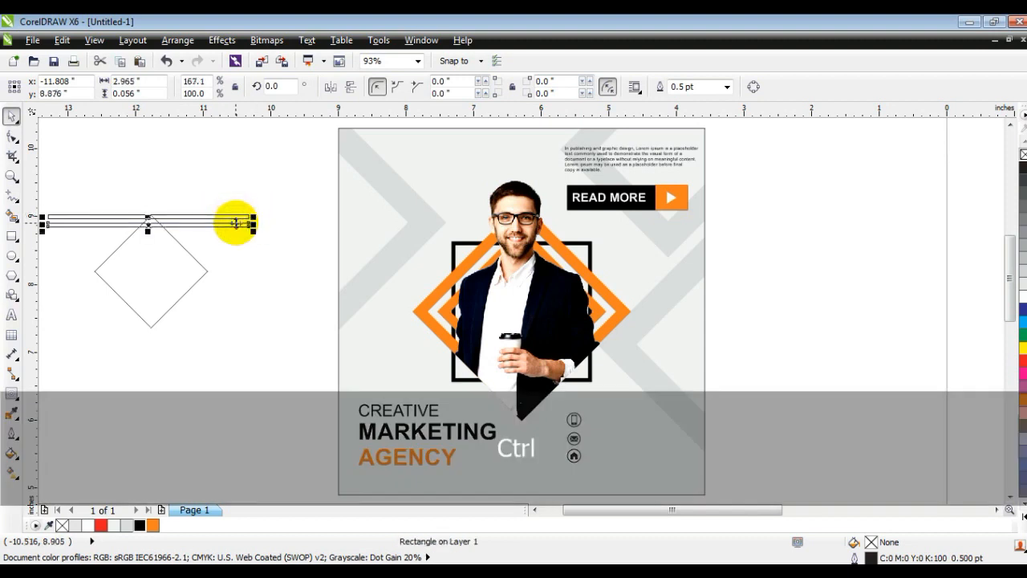
Repeat the bar duplication downward until evenly spaced bars cover the diamond's full height.
key(ctrl+r)
key(ctrl+r)
key(ctrl+r)
key(ctrl+r)
key(ctrl+r)
key(ctrl+r)
key(ctrl+r)
key(ctrl+r)
key(ctrl+r)
key(ctrl+r)
key(ctrl+r)
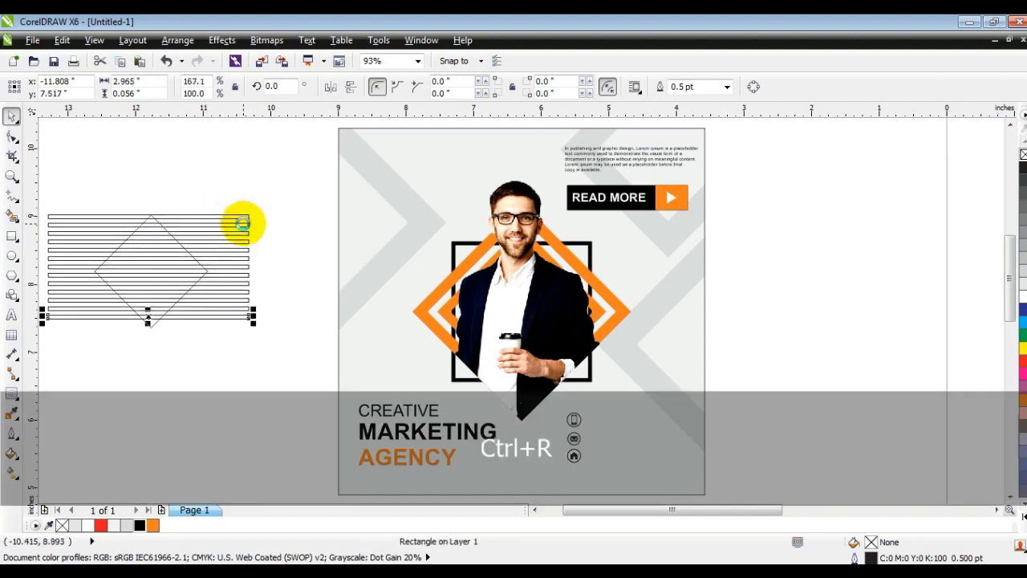
key(ctrl+r)
Weld all the thin bars into one shape and PowerClip it inside the large diamond.
drag(266, 193, 232, 342)
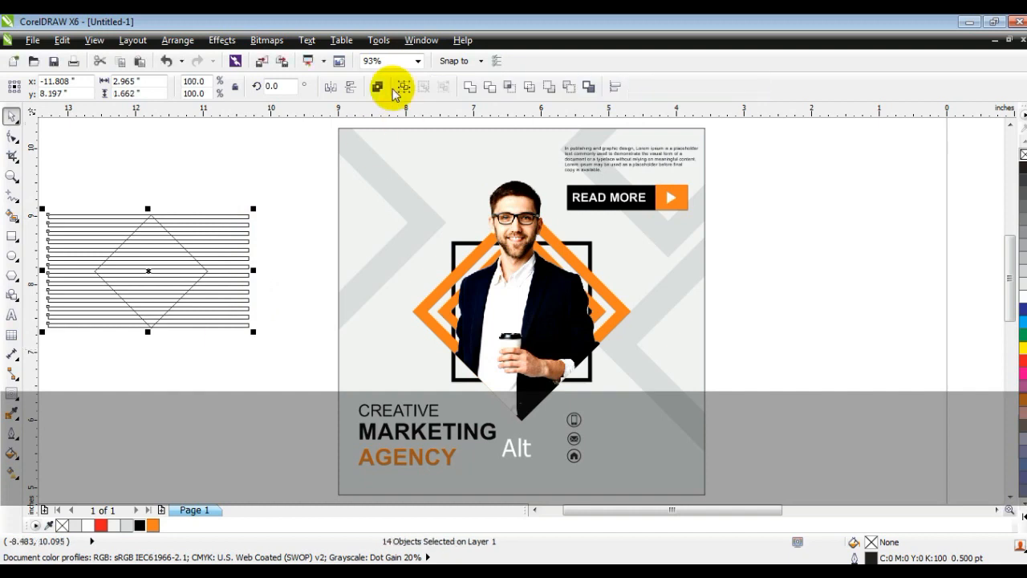
click(467, 89)
key(w)
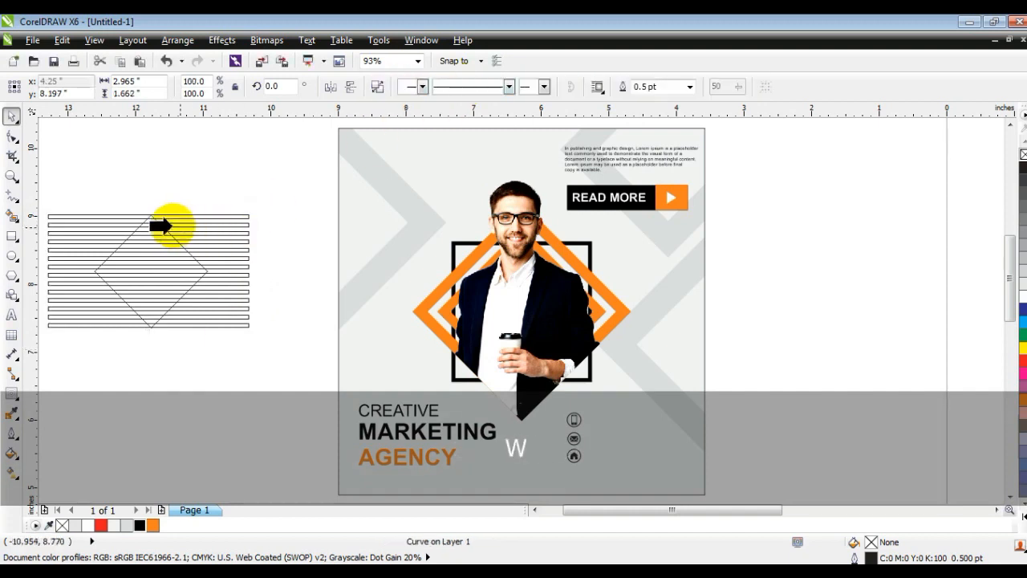
click(149, 215)
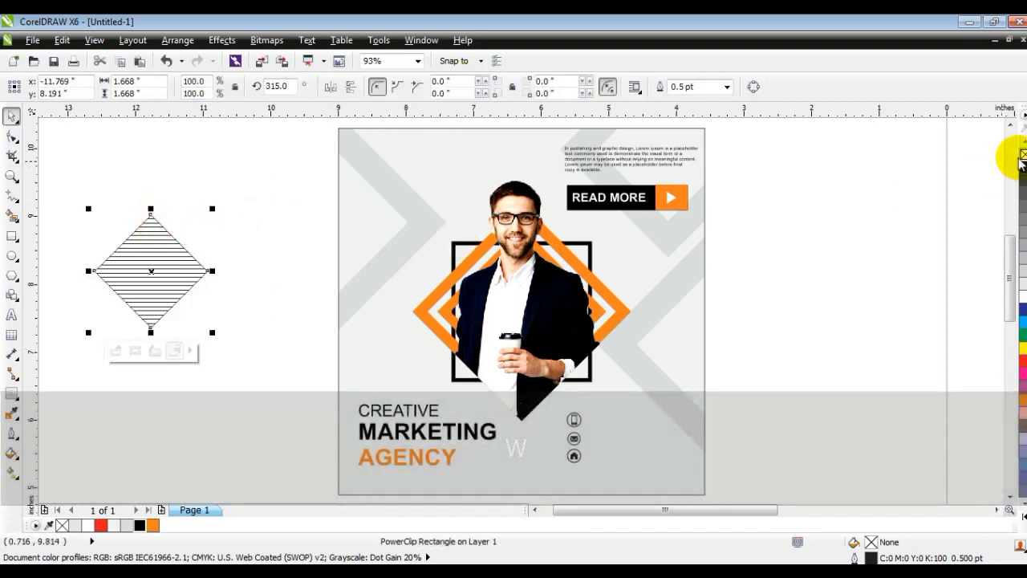
Remove the large diamond's outline and fill the stripes clipped inside it with black.
right_click(1022, 155)
key(d)
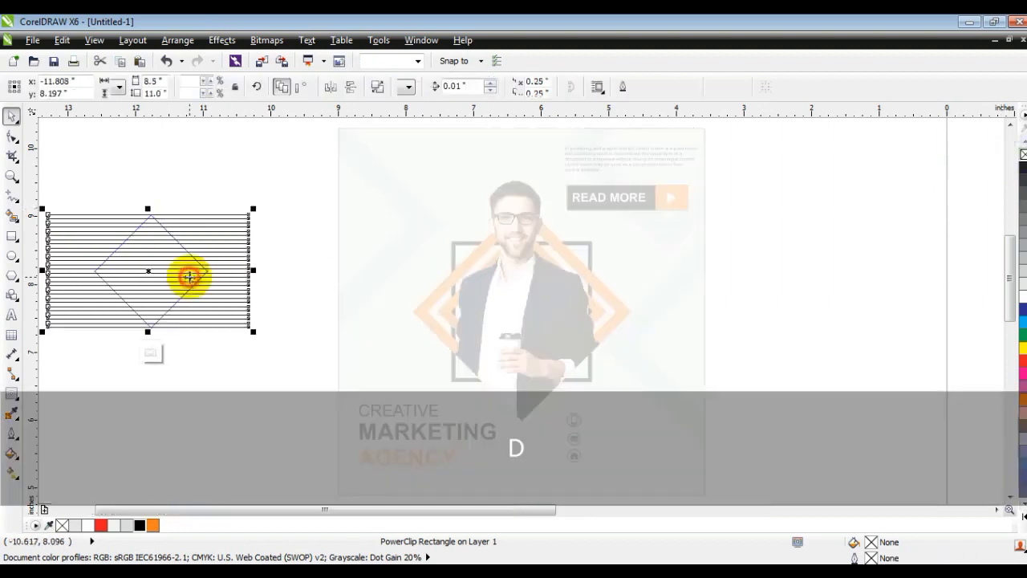
right_click(1022, 166)
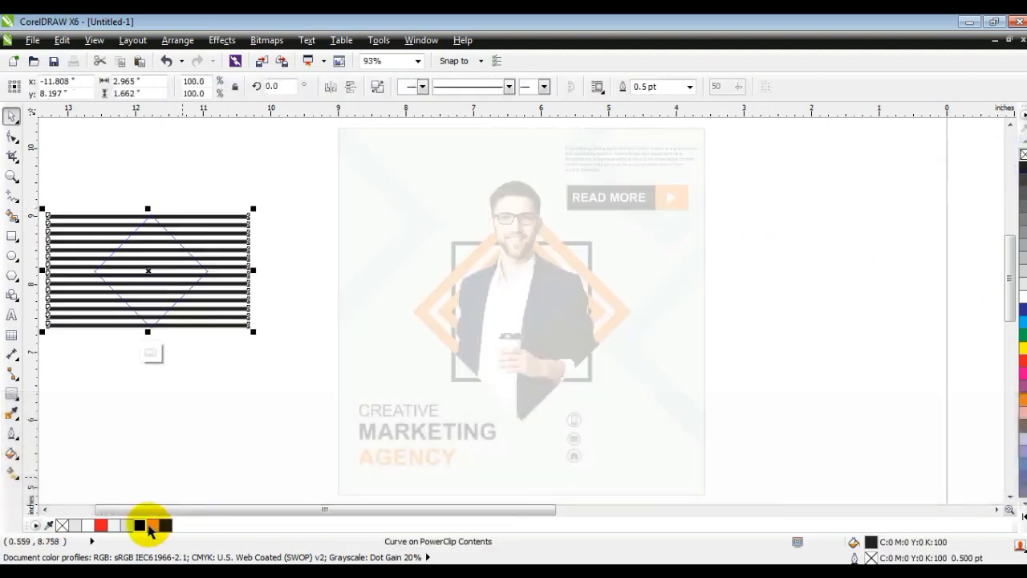
click(141, 526)
key(f)
Place striped diamonds scaled to about 0.8 in at the orange frame's left and right corners, layered behind the frame but above the background.
drag(213, 332, 624, 320)
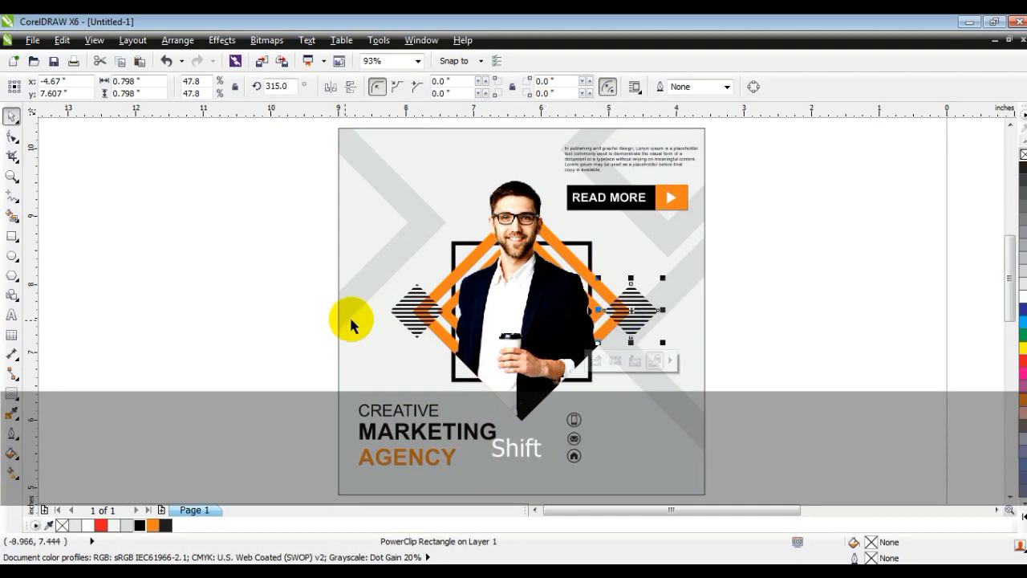
shift+click(399, 312)
key(Page_Down)
key(ctrl+Page_Up)
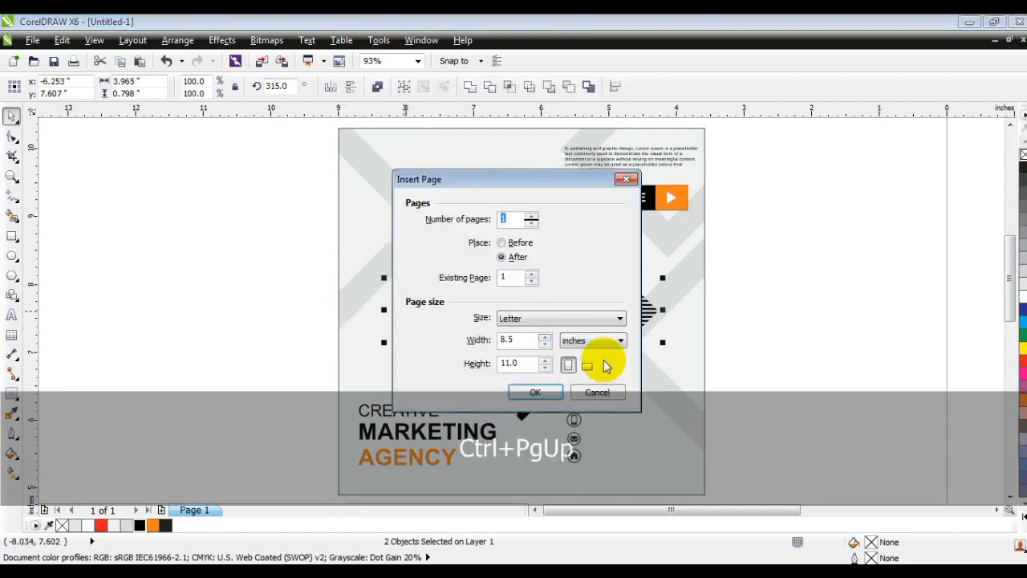
click(604, 389)
key(shift+Page_Down)
key(ctrl+Page_Up)
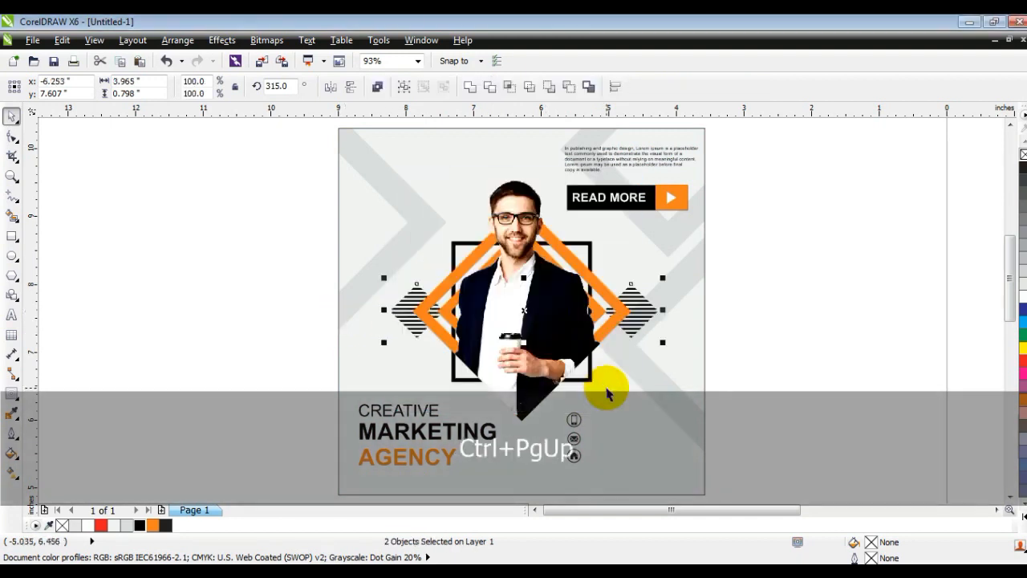
key(Escape)
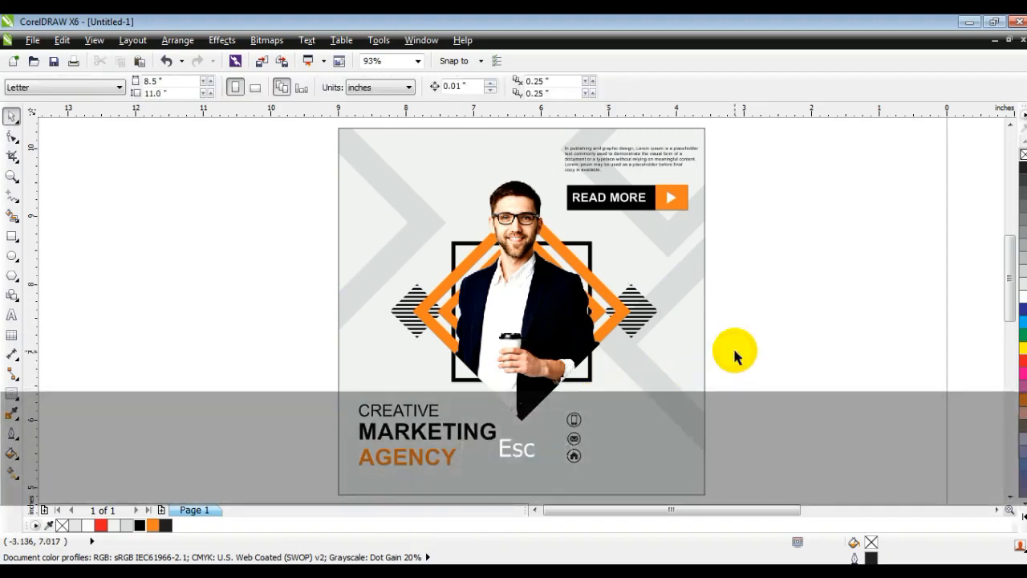
Draw a circle about 0.6 in across to the left of the man's head with a 2 pt orange outline.
click(11, 255)
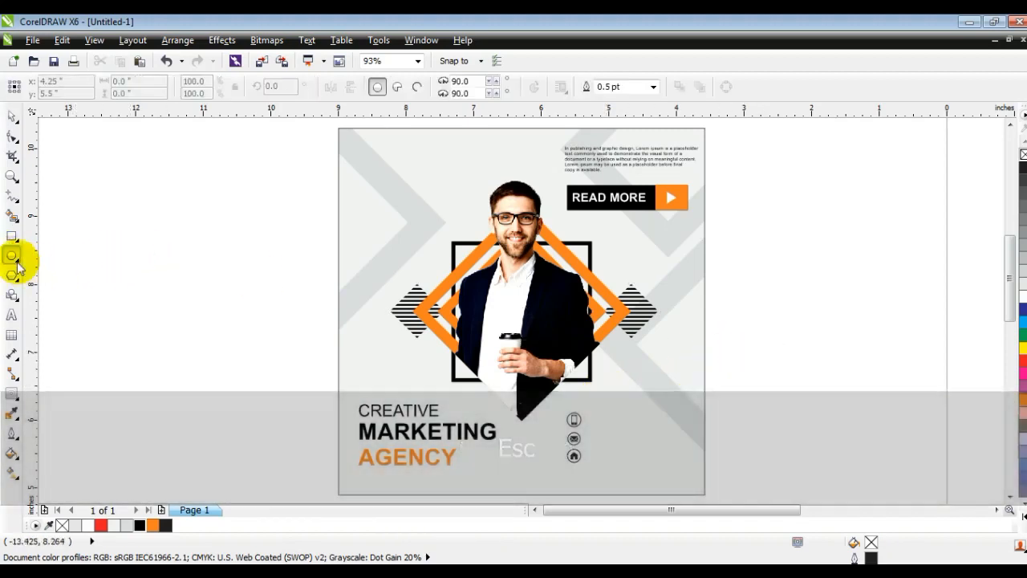
drag(403, 186, 448, 224)
click(654, 86)
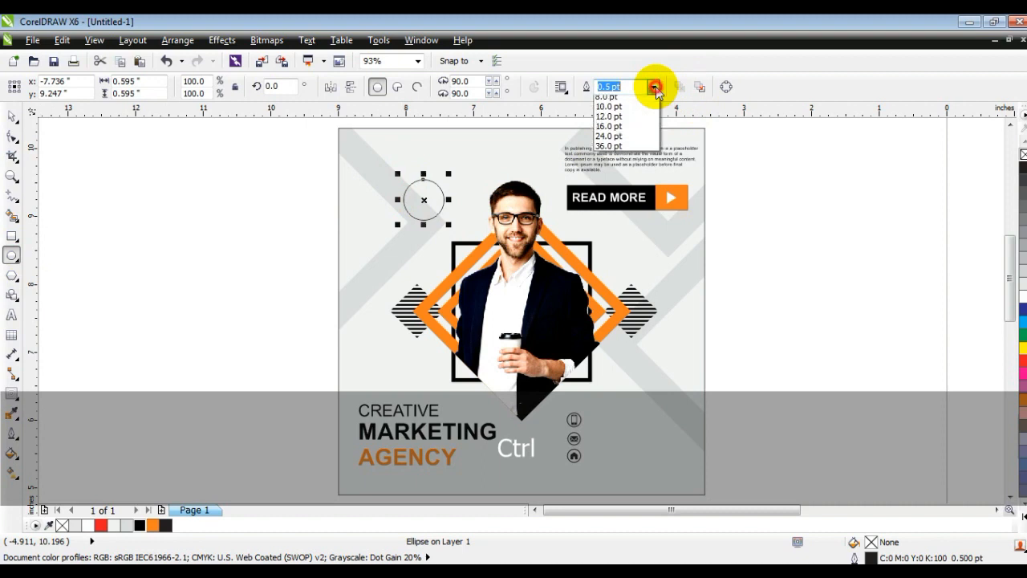
click(608, 160)
click(12, 116)
right_click(155, 523)
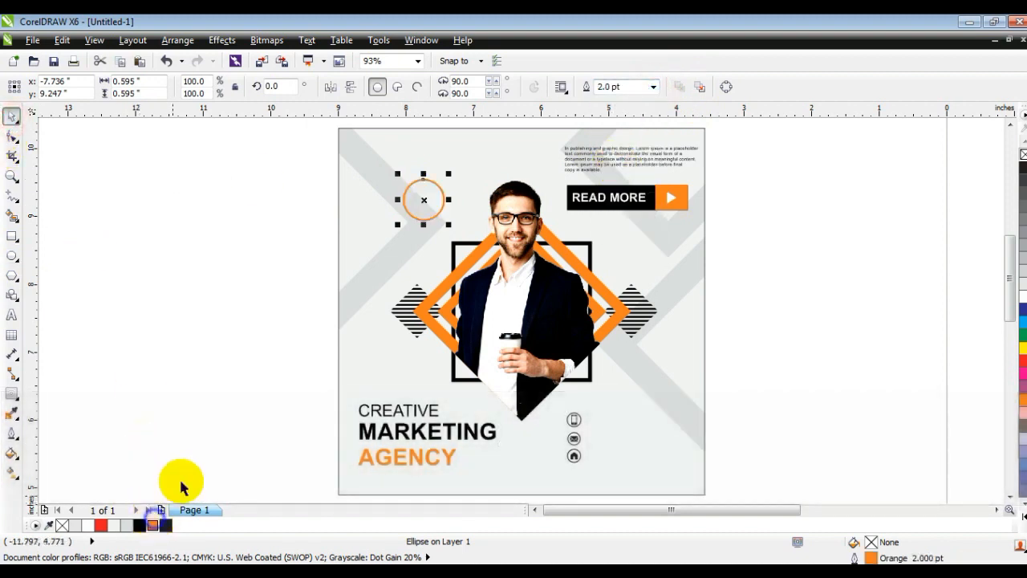
Copy the circle at about 0.26 in, placing a black-outlined one beyond the right striped diamond and an orange-outlined one beside the AGENCY text.
click(442, 176)
key(ctrl+z)
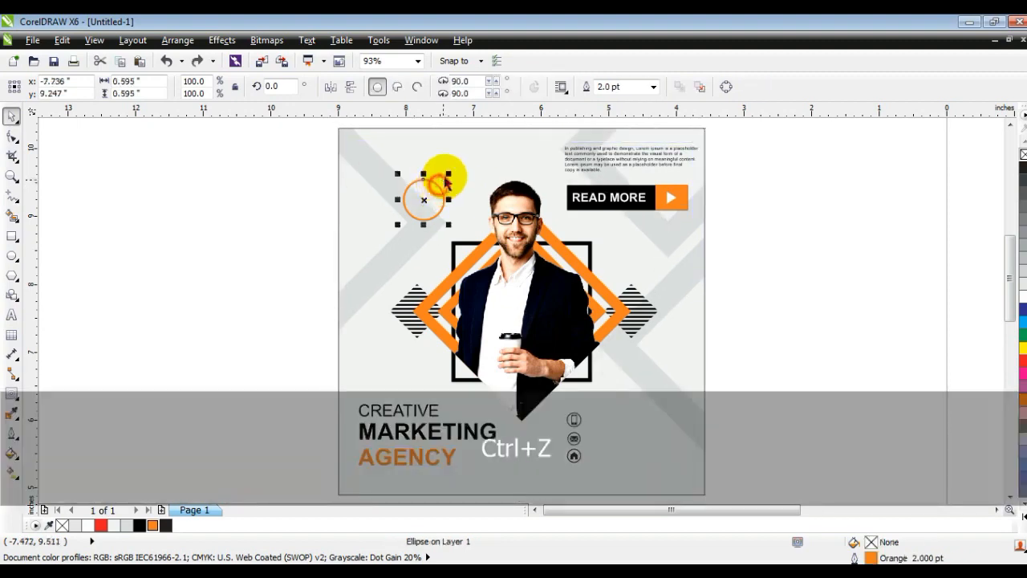
drag(412, 211, 527, 446)
right_click(141, 526)
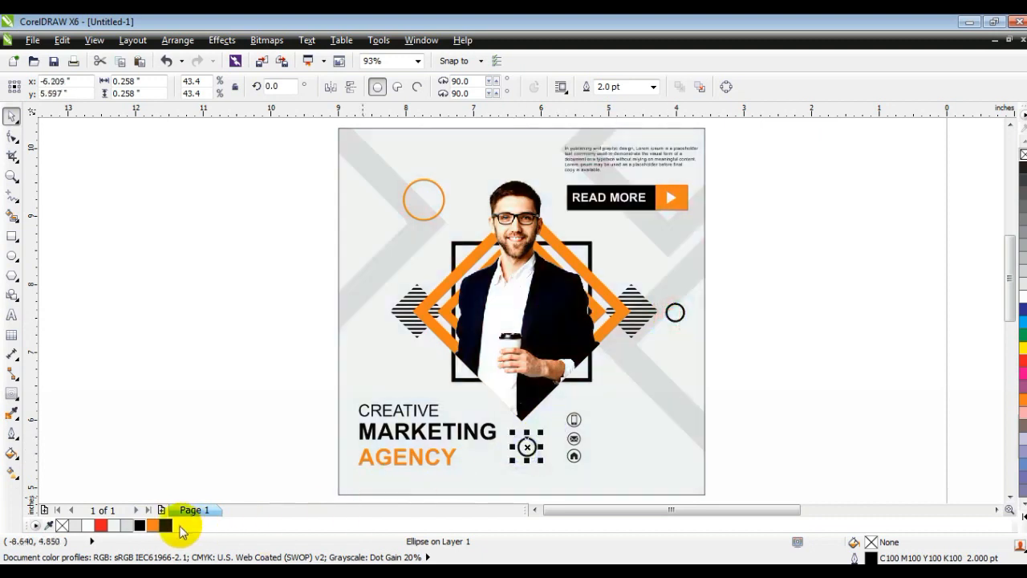
right_click(156, 525)
click(199, 367)
click(757, 345)
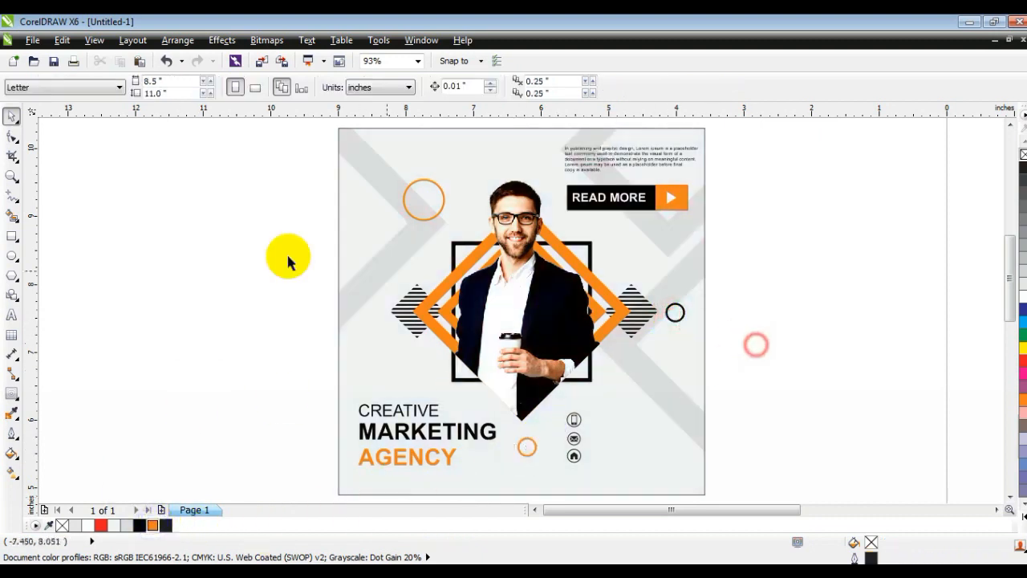
Draw a narrow bar with fully rounded ends beside the artwork and cross it with a mirrored copy, tilted 38.6°, to form an X.
click(193, 238)
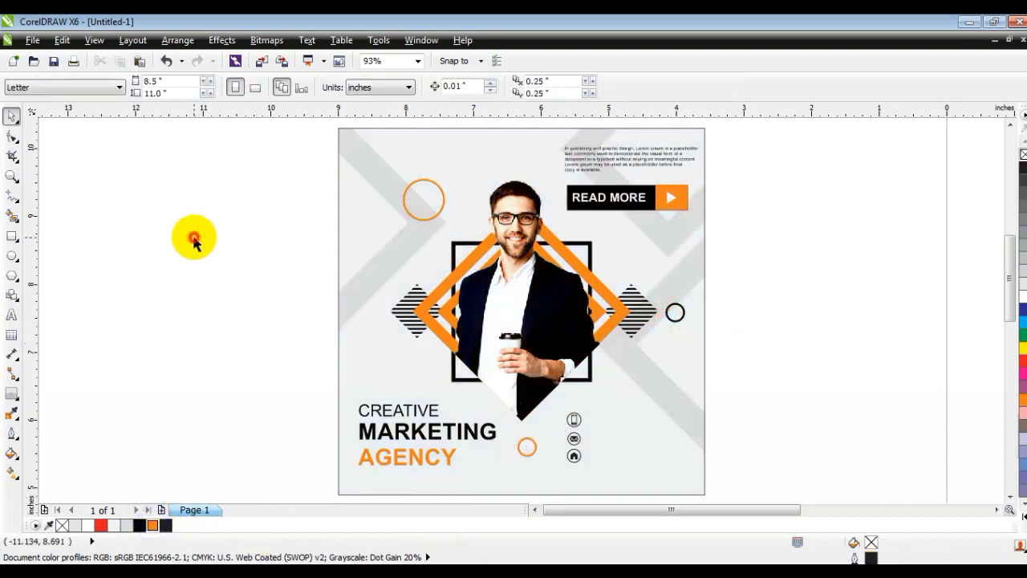
click(12, 236)
mouse_move(133, 222)
mouse_down()
mouse_move(138, 249)
mouse_move(140, 229)
mouse_move(170, 251)
mouse_move(141, 236)
mouse_move(152, 254)
mouse_move(158, 223)
mouse_up()
click(12, 136)
click(9, 120)
click(137, 229)
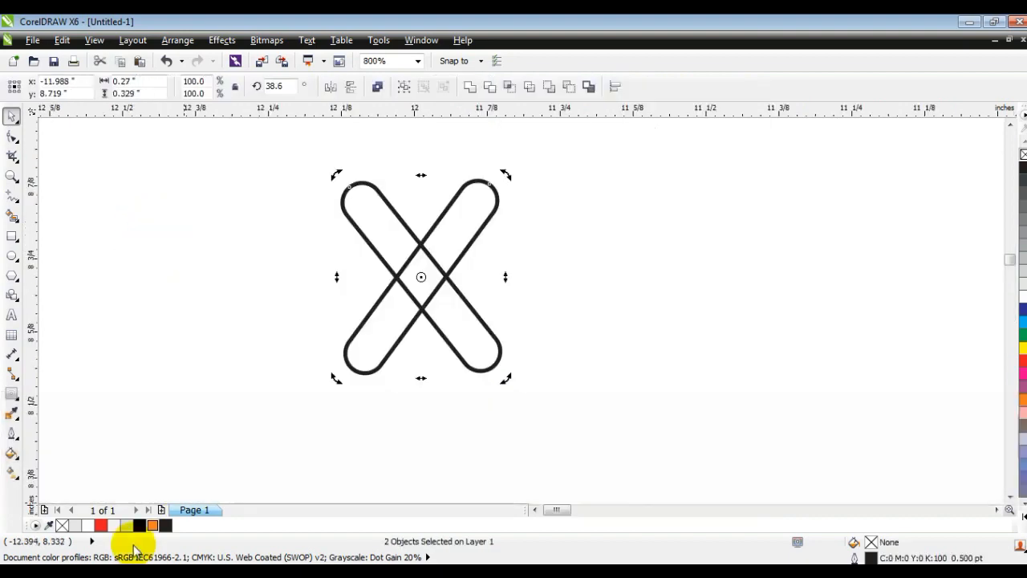
Fill the two crossed bars with black, weld them into one X shape and scale it to about 0.15 in wide.
click(140, 525)
click(471, 86)
key(F3)
key(F3)
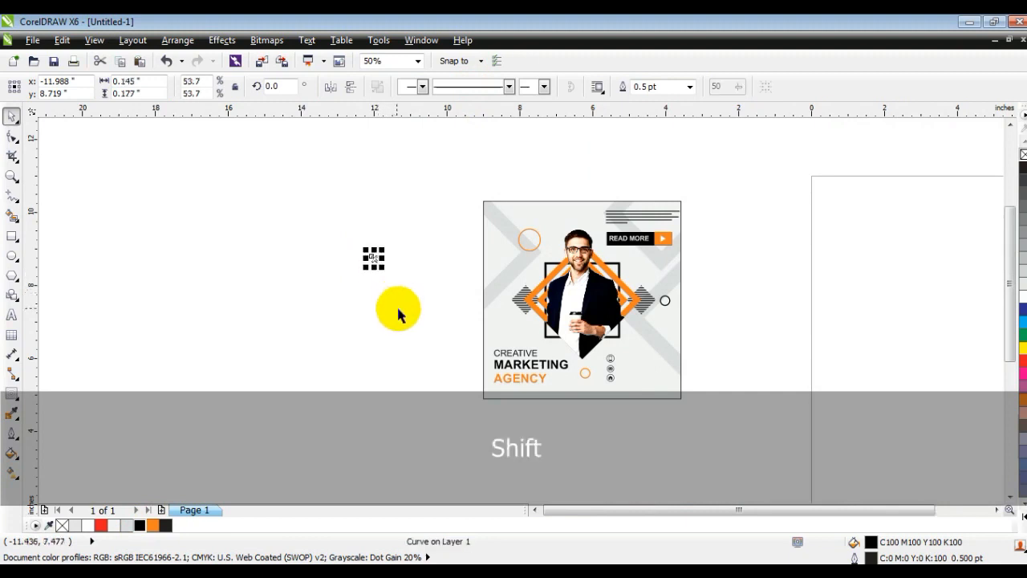
Duplicate the small X at even spacing into a row of five and copy the row beneath to make a two-row pattern.
drag(313, 198, 821, 413)
key(shift+F2)
key(Escape)
drag(240, 238, 252, 237)
key(ctrl+r)
key(ctrl+r)
key(ctrl+r)
drag(350, 212, 249, 252)
right_click(248, 252)
Place the X pattern above the CREATIVE text and a copy below the READ MORE button, and preview the design full screen.
drag(212, 214, 266, 243)
drag(252, 233, 487, 379)
drag(486, 379, 772, 259)
right_click(772, 259)
click(851, 287)
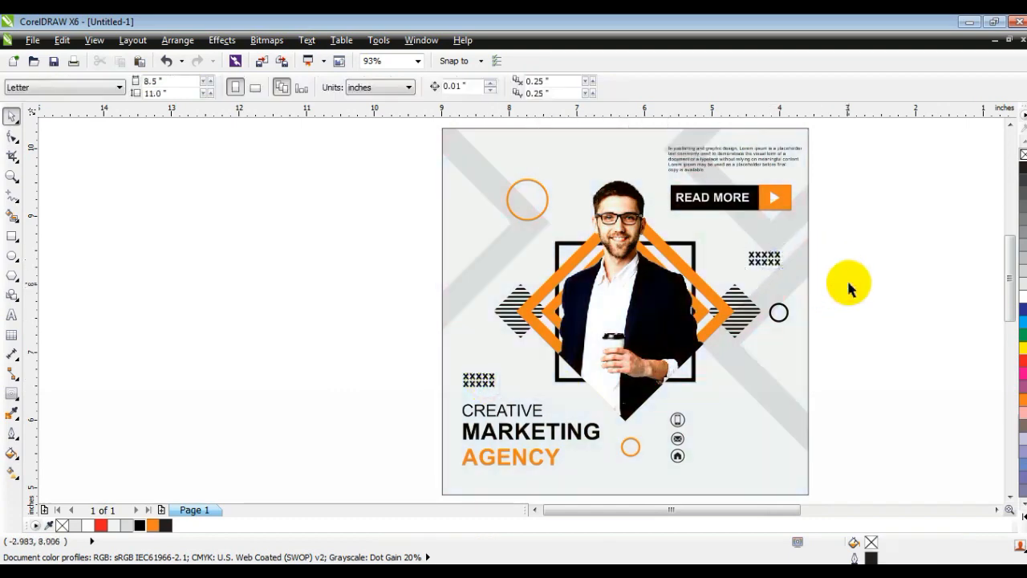
key(F9)
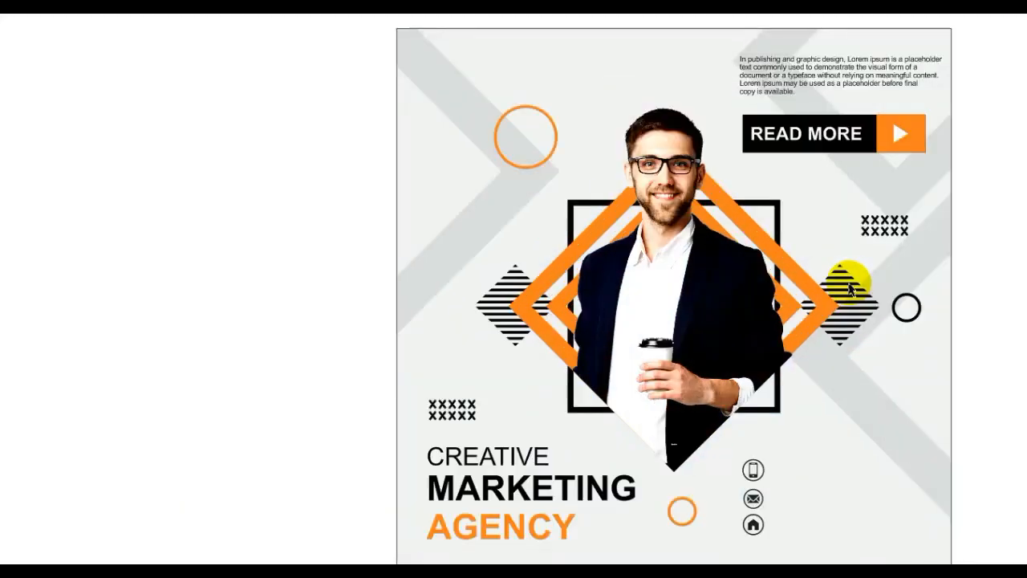